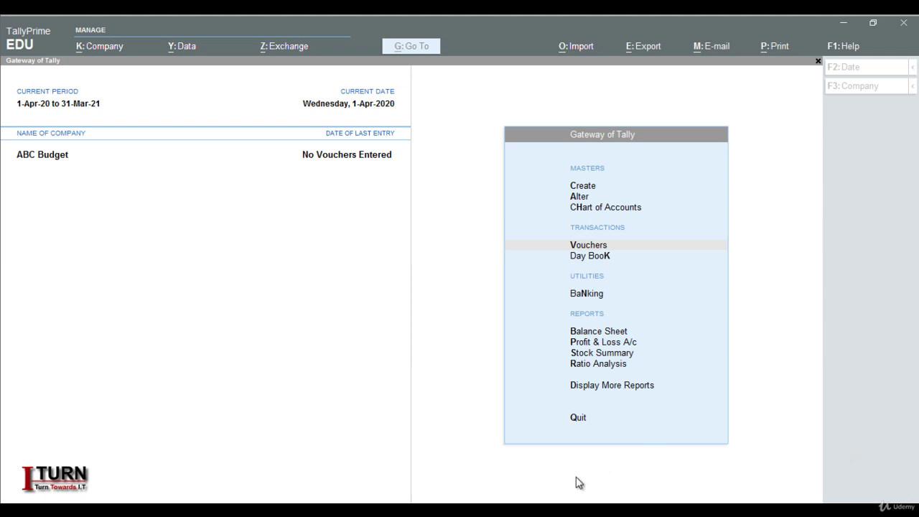
left_click(593, 208)
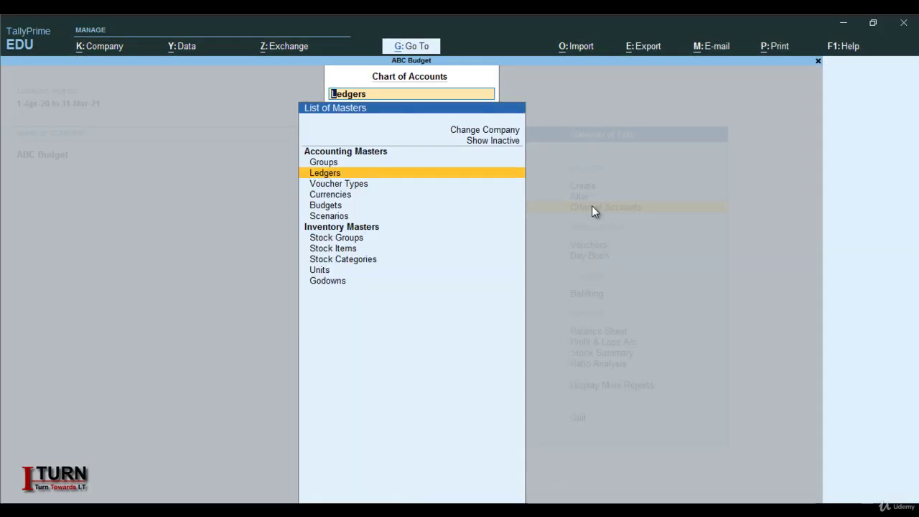
key("BackSpace")
key("Escape")
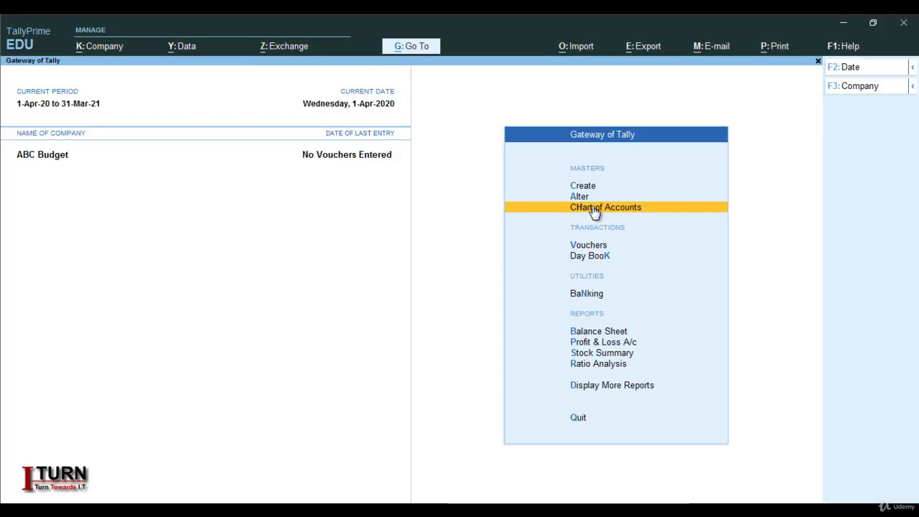
Open the creation form for a new ledger master
key("Up")
key("Up")
key("Return")
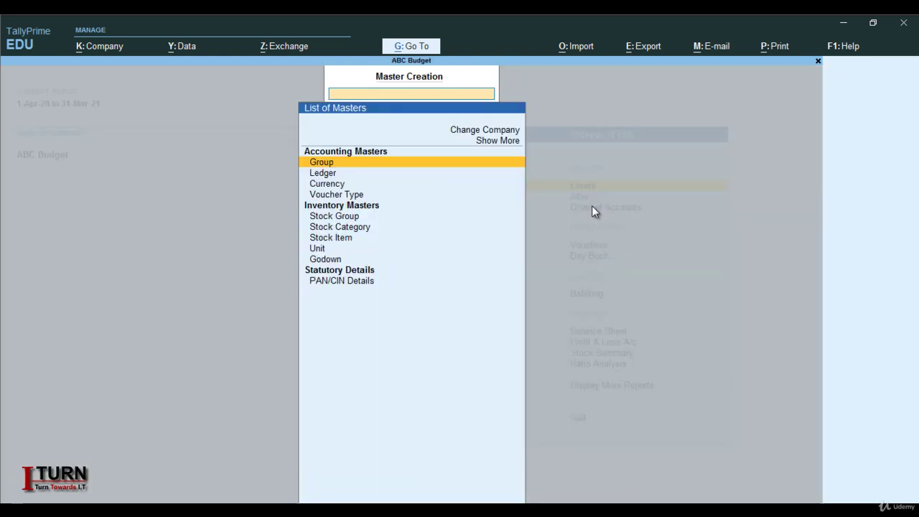
key("Down")
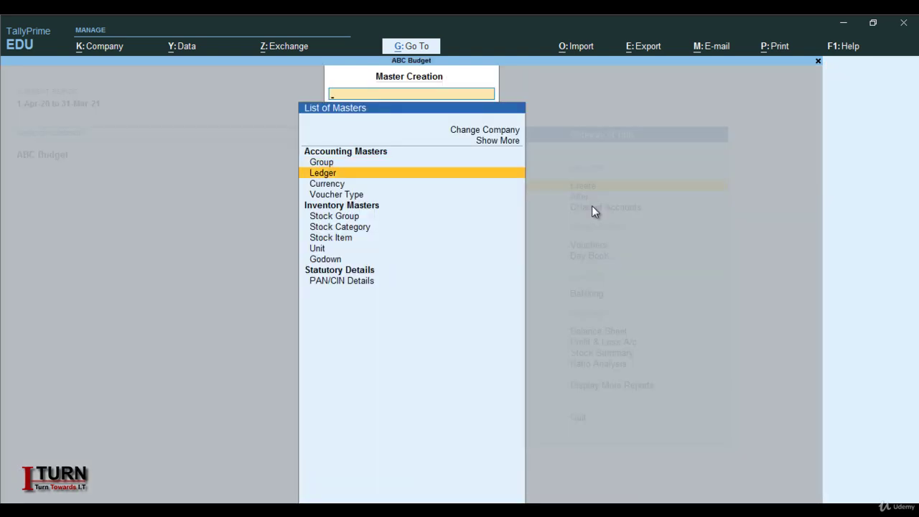
key("Return")
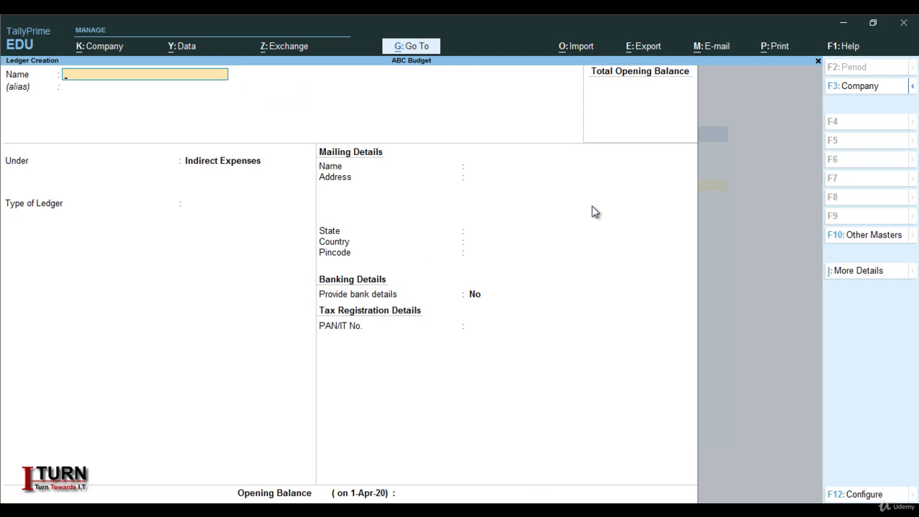
Create the ledger Travel Exp under Indirect Expenses, with ledger type Not Applicable and no bank details
type("Travel Exp")
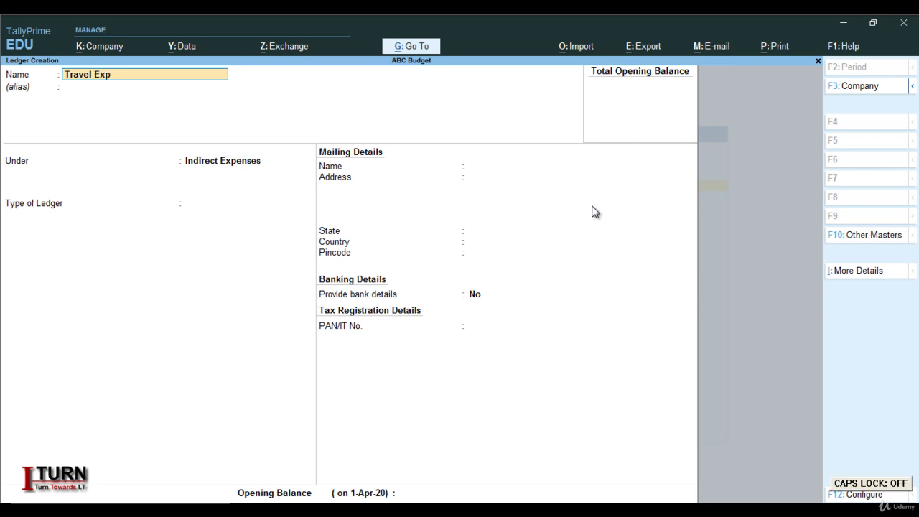
key("Return")
key("Return")
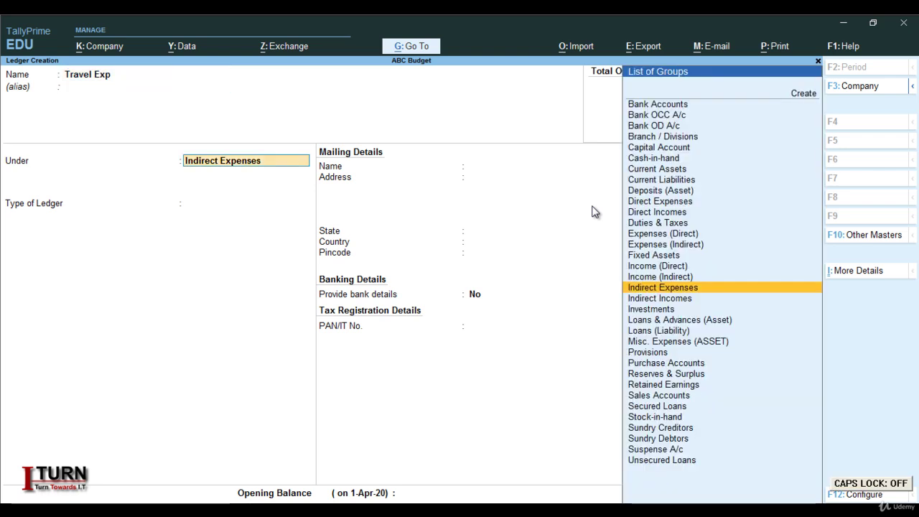
key("Return")
key("Return")
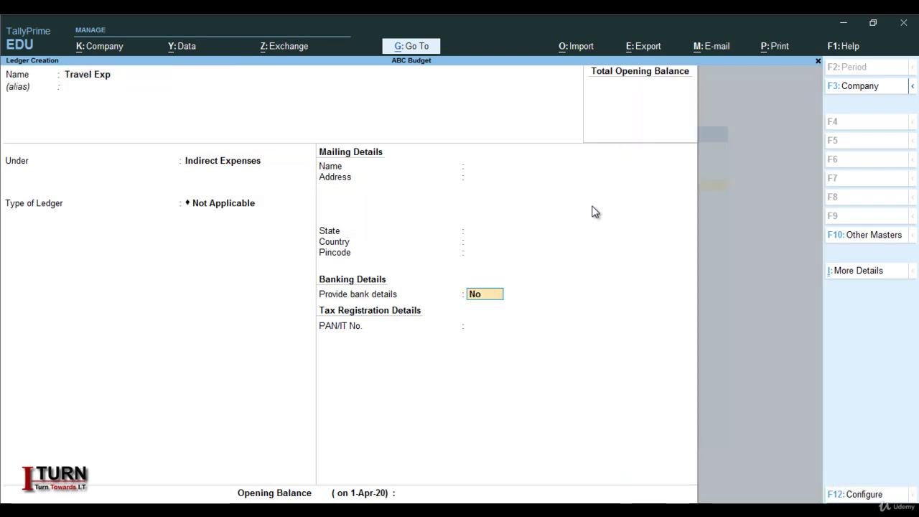
key("Return")
key("Return")
key("Return")
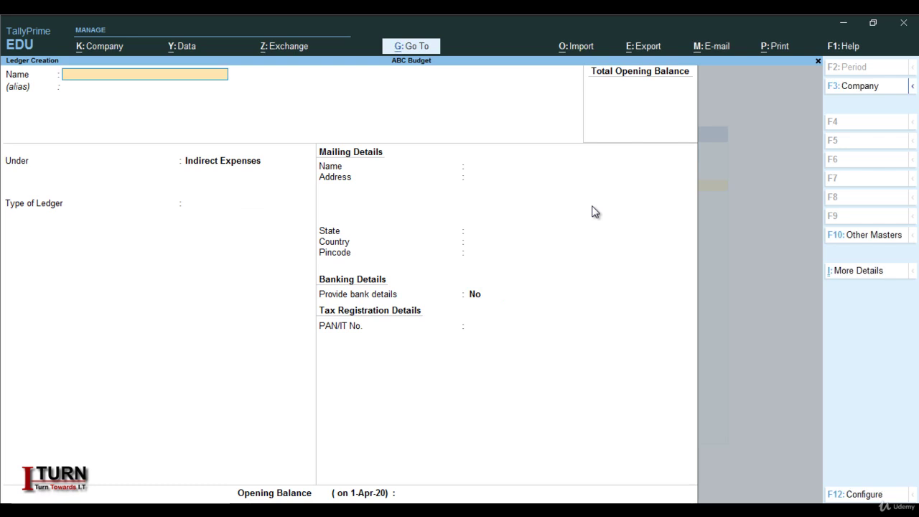
Create the ledger Mobile Exp under Indirect Expenses, with ledger type Not Applicable and no bank details
key("Caps_Lock")
type("M")
key("Caps_Lock")
type("obile")
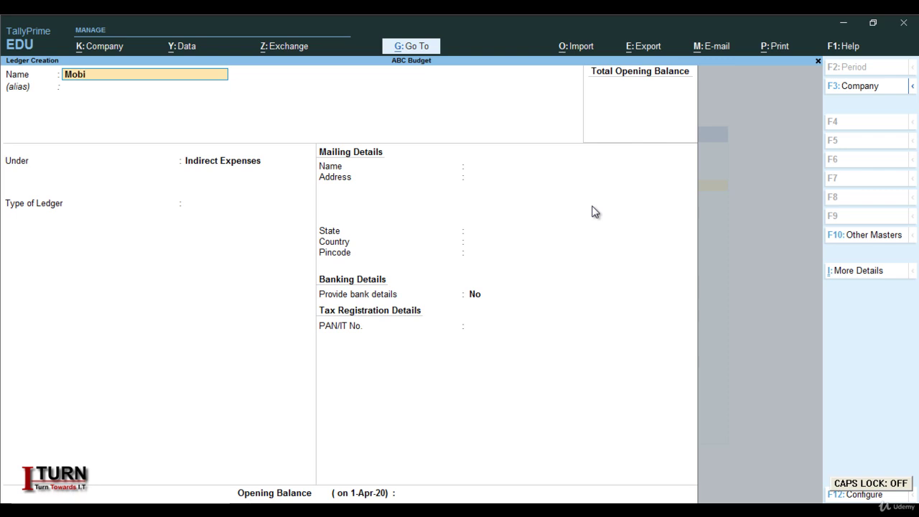
key("Caps_Lock")
type("E")
key("Caps_Lock")
type("xp")
key("Return")
key("Return")
key("Return")
key("Return")
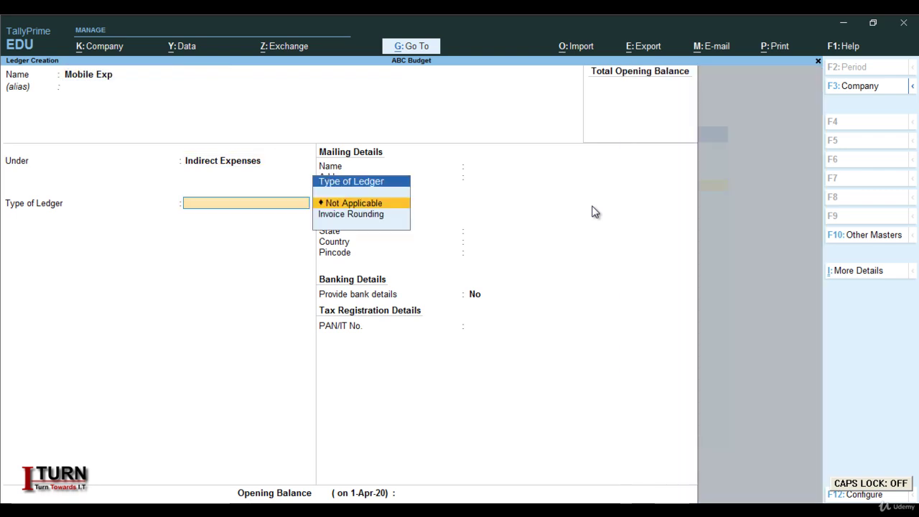
key("Return")
key("Return")
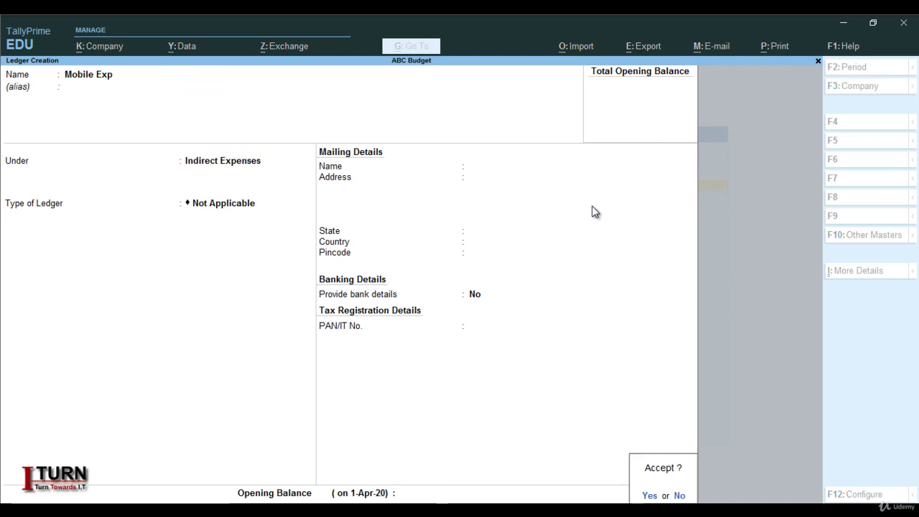
key("Return")
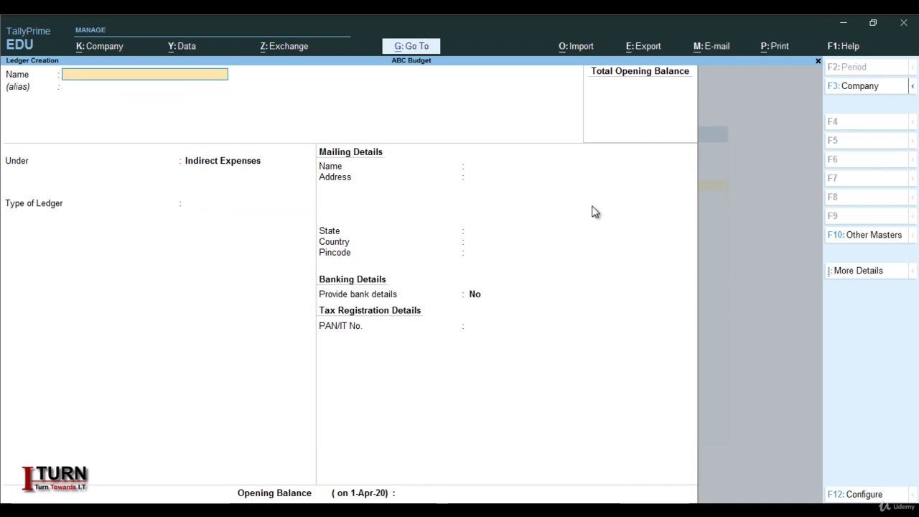
Create the ledger Adv Exp under Indirect Expenses, with ledger type Not Applicable and no bank details, and leave ledger creation
key("Caps_Lock")
type("A")
key("Caps_Lock")
type("d")
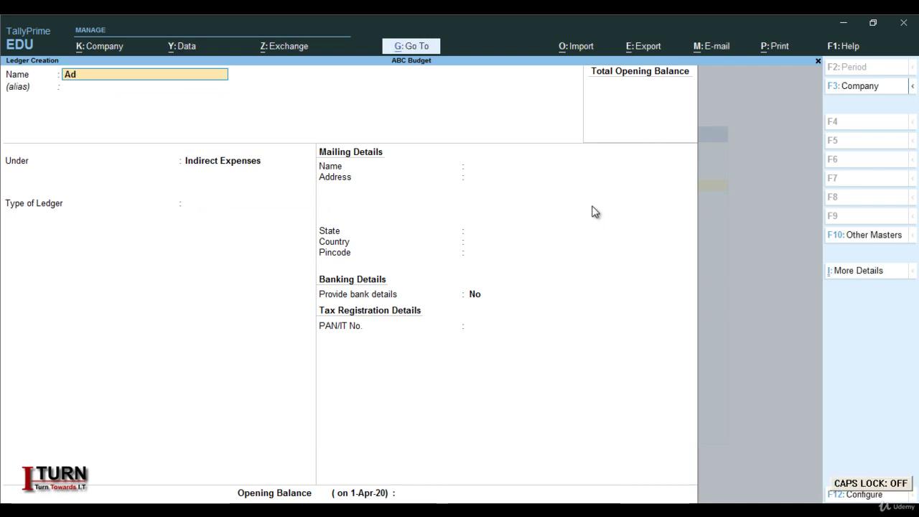
type("v")
key("Caps_Lock")
type("E")
key("Caps_Lock")
type("xp")
key("Return")
key("Return")
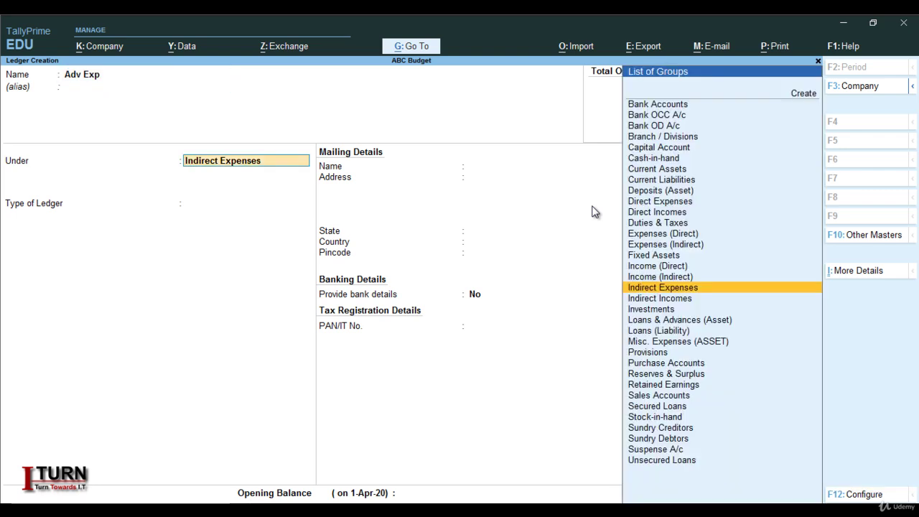
key("Return")
key("Return")
key("Return")
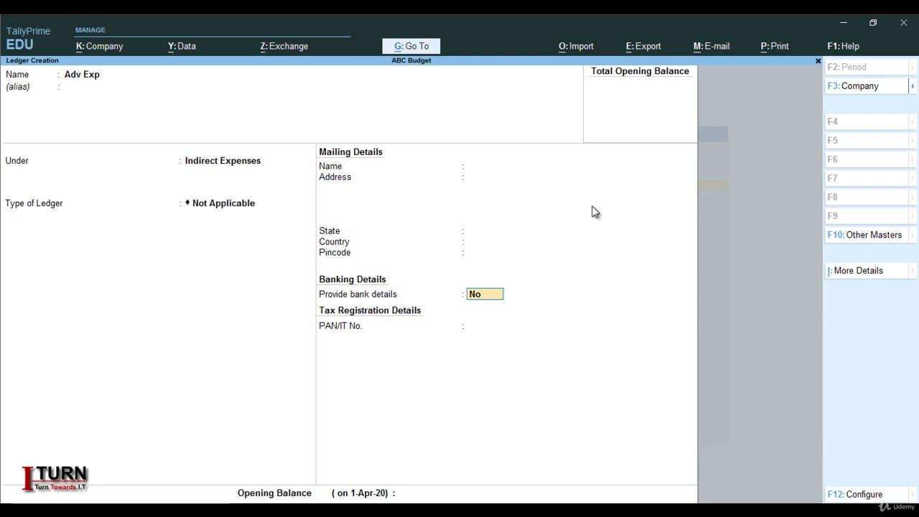
key("Return")
key("Return")
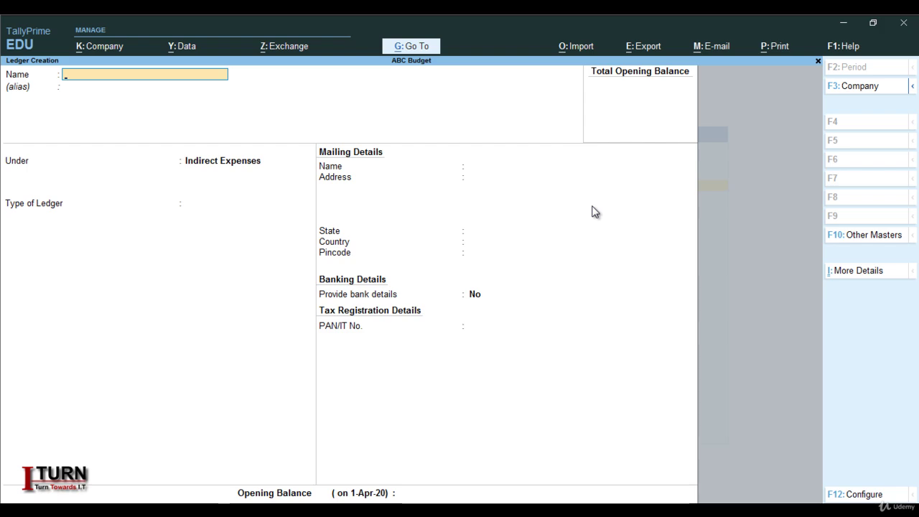
key("Escape")
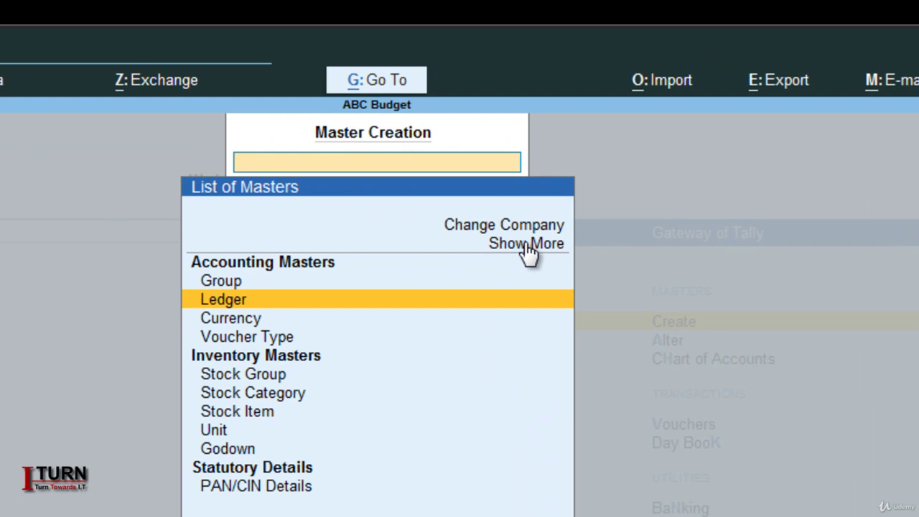
Expand the list of masters to show more types and open the creation form for a Budget
left_click(529, 247)
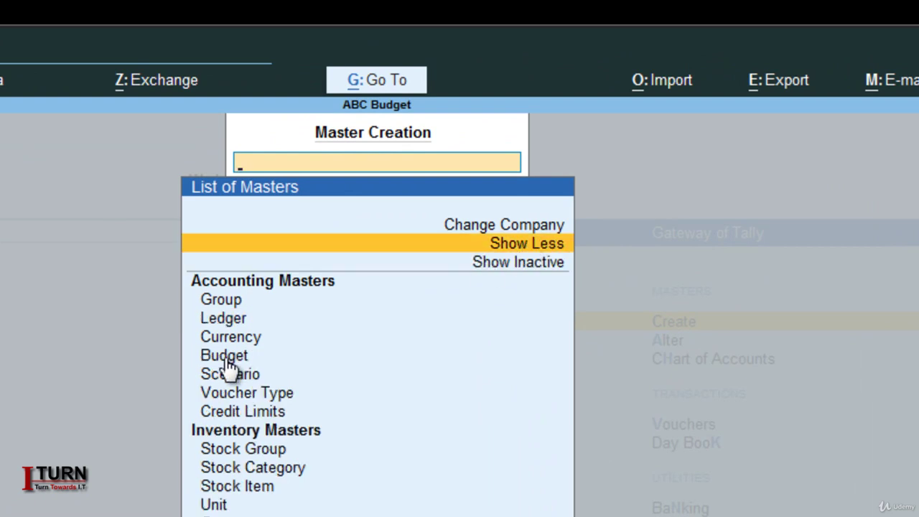
key("Down")
key("Down")
key("Down")
key("Down")
key("Down")
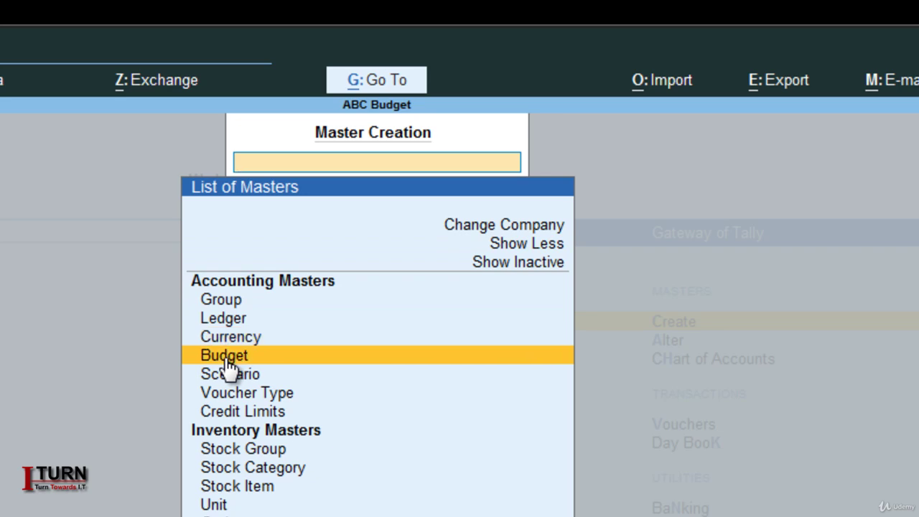
key("Return")
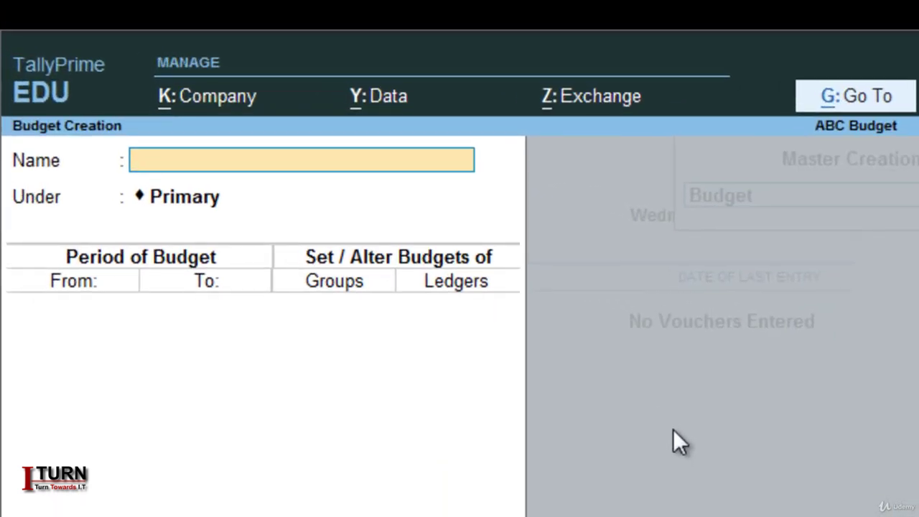
Name the budget Office Budget under Primary and set its period from 1-Apr-20 to 1-Jun-20
type("Office")
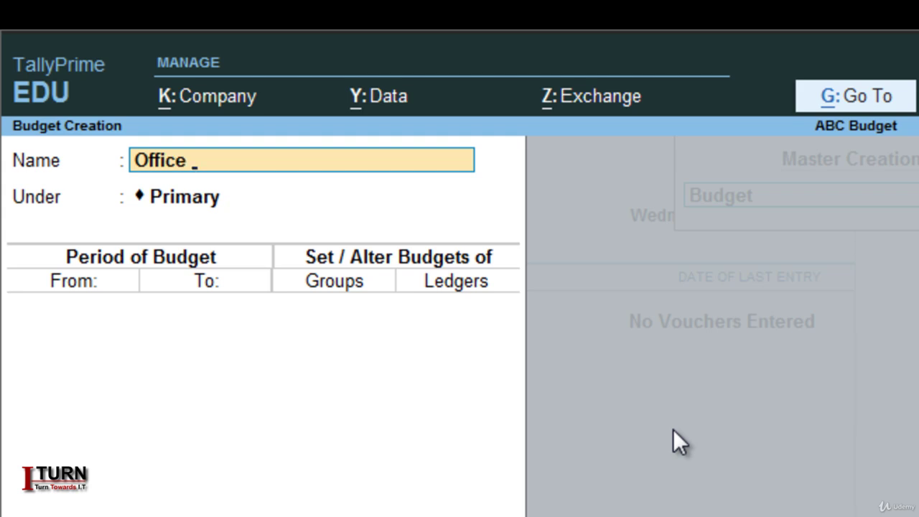
type(" Budget")
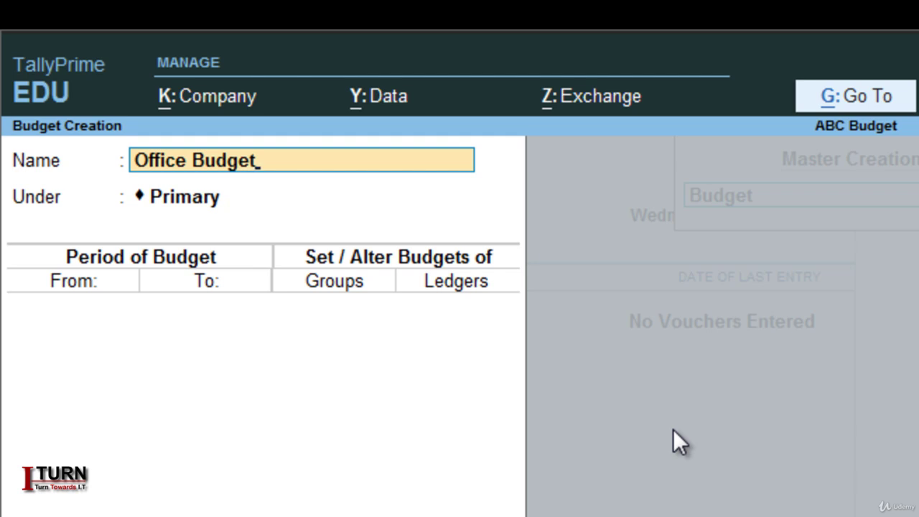
key("Return")
key("Return")
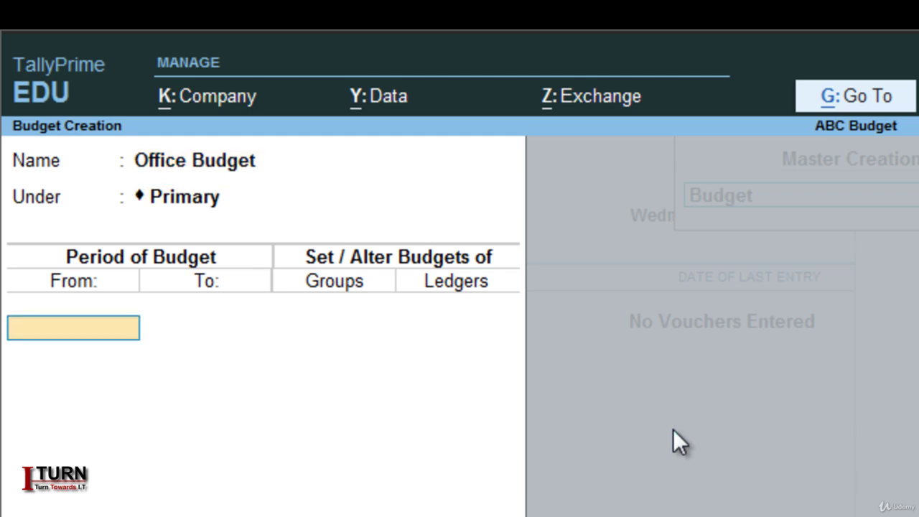
type("1-4")
key("Return")
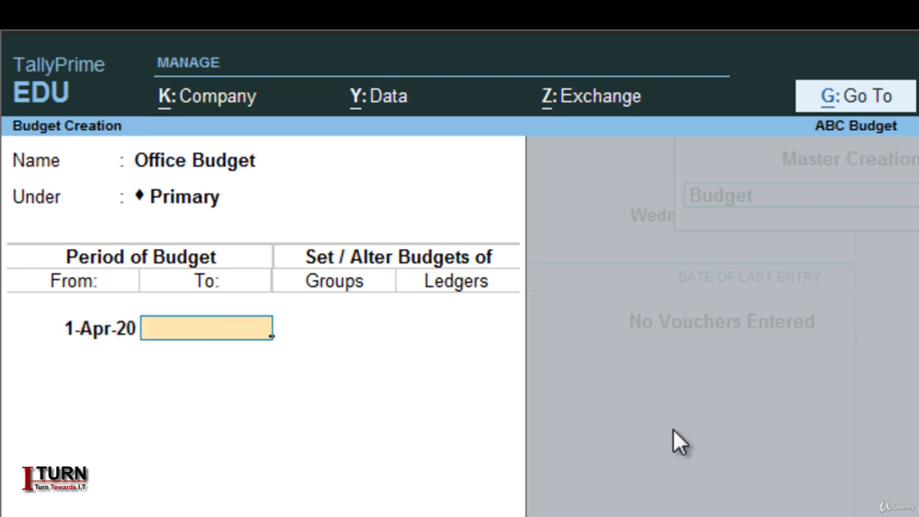
type("1-6")
key("Return")
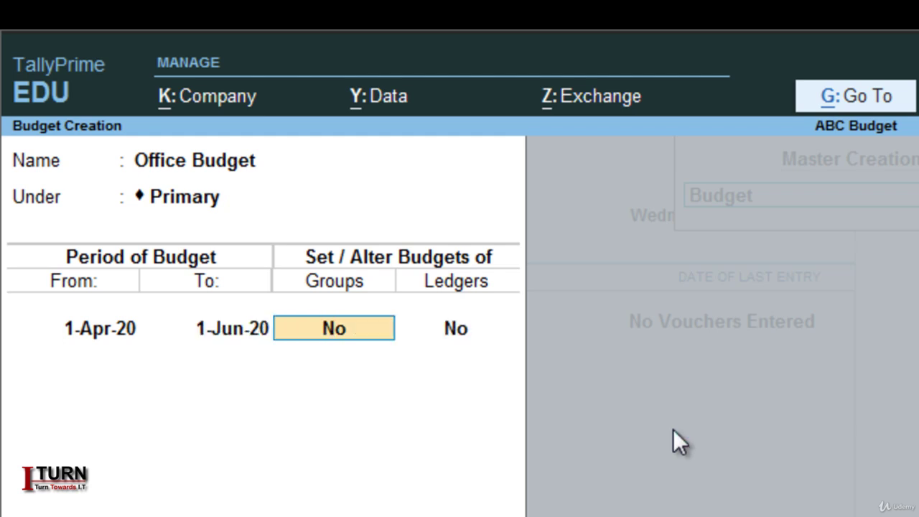
Enable group budgets and budget Indirect Expenses at 80000 on closing balance
type("y")
key("Return")
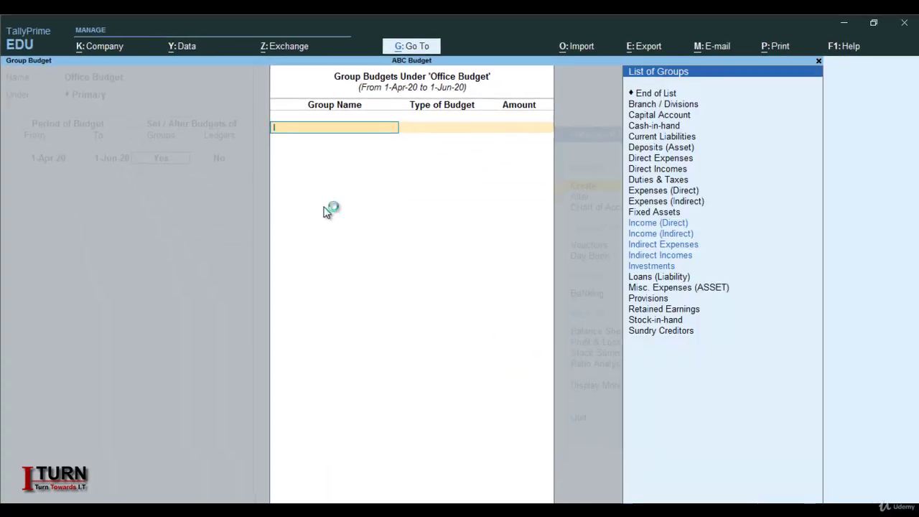
type("In")
key("Down")
key("Down")
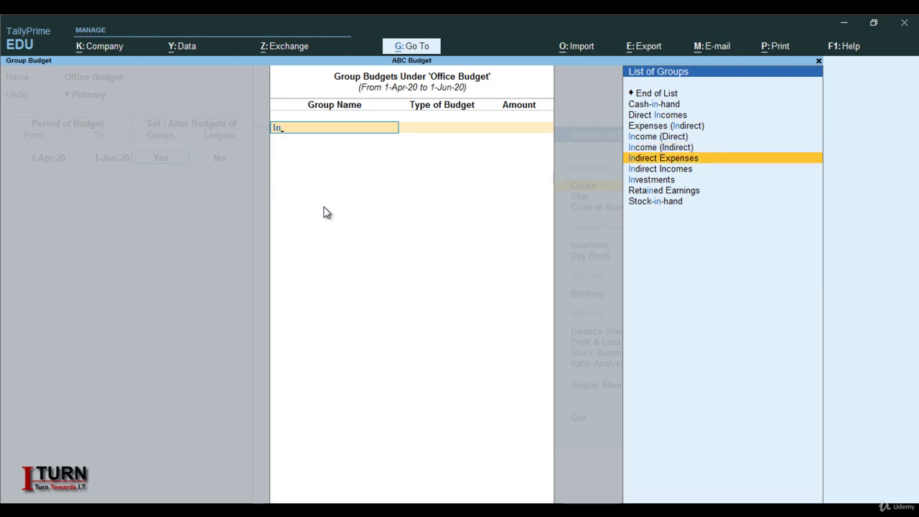
key("Return")
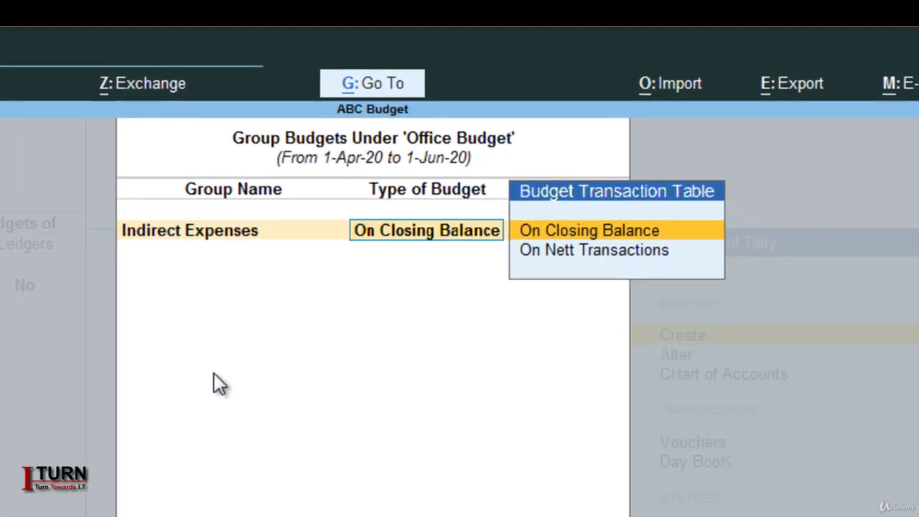
key("Return")
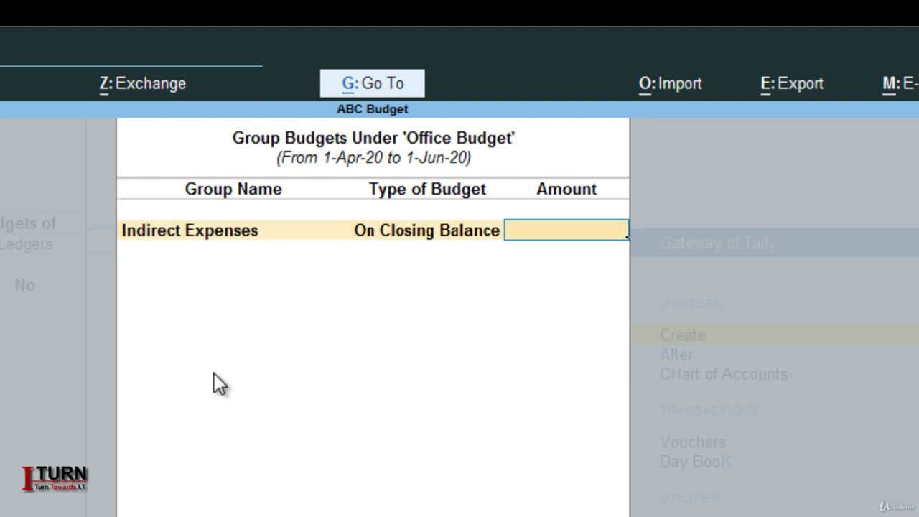
type("80,")
type("0000")
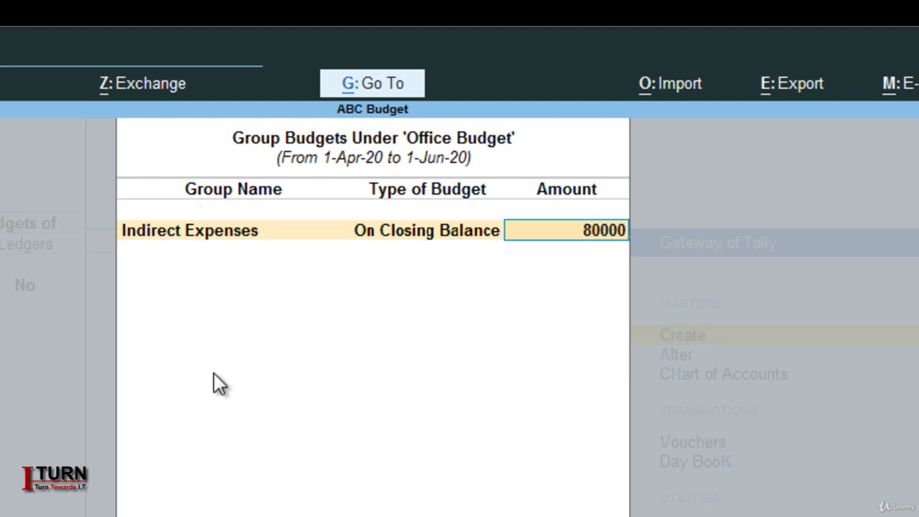
key("Return")
key("Return")
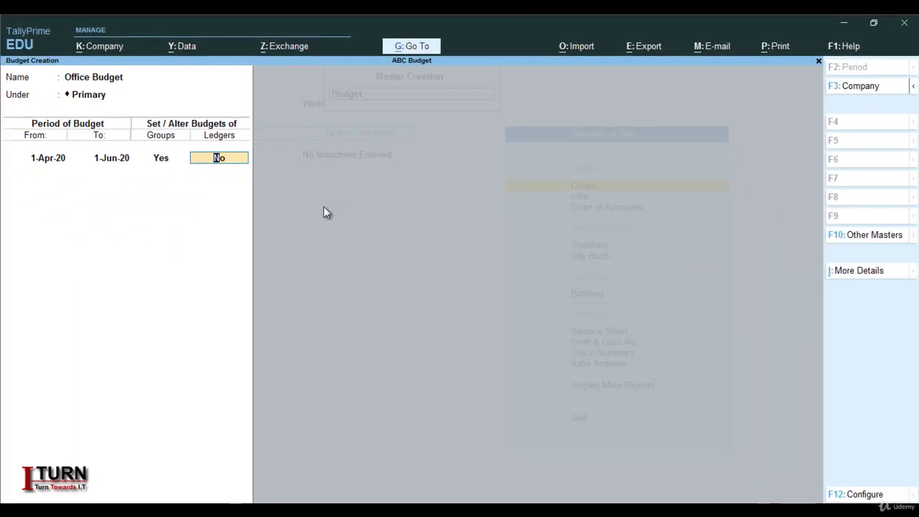
Enable ledger budgets for the Office Budget and add Travel Exp with the budget type On Closing Balance
type("y")
key("Return")
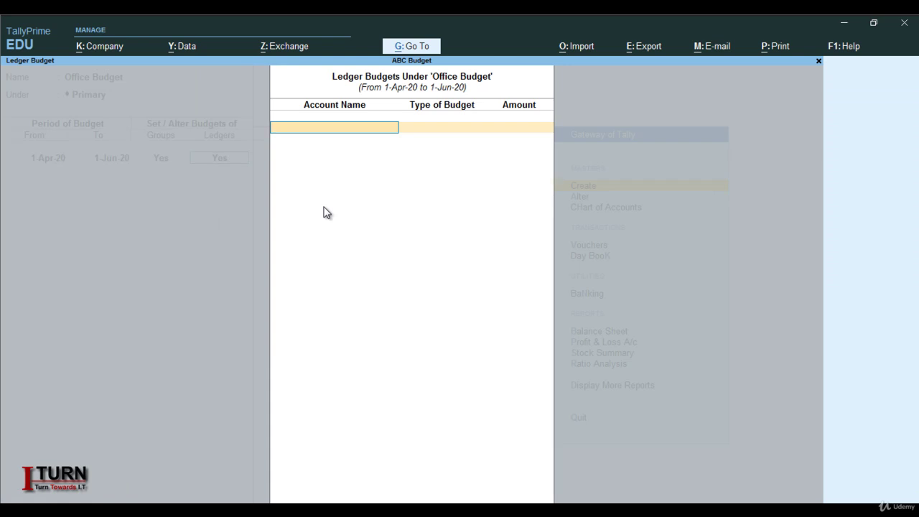
type("T")
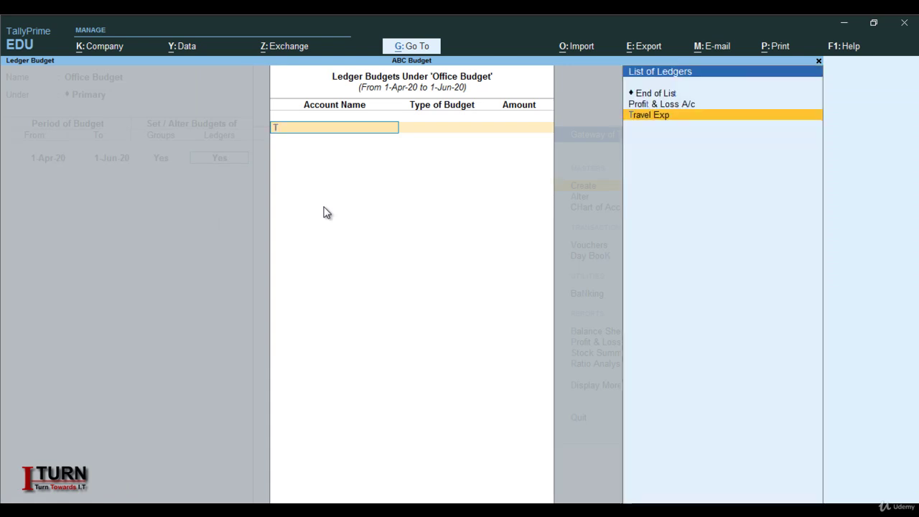
key("Return")
key("Return")
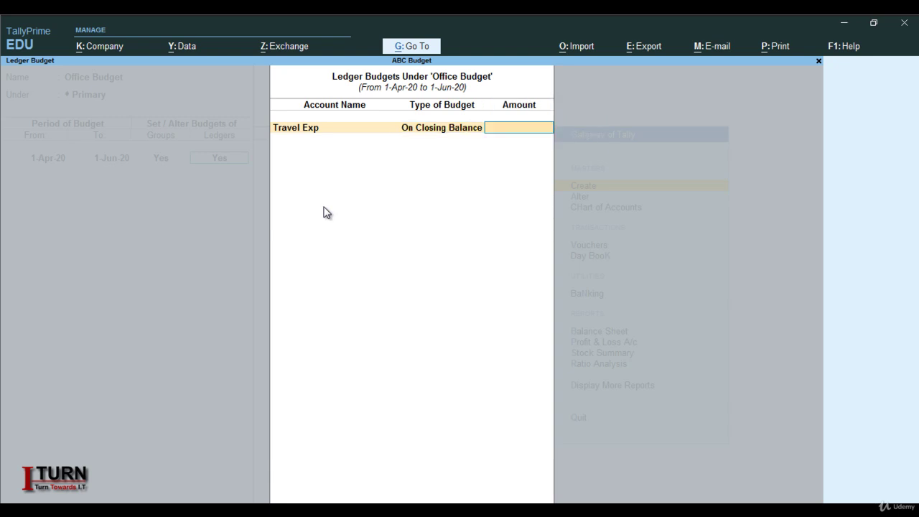
Set the Travel Exp budget amount to 20000, keeping the type On Closing Balance
type("20")
key("Return")
key("Return")
key("BackSpace")
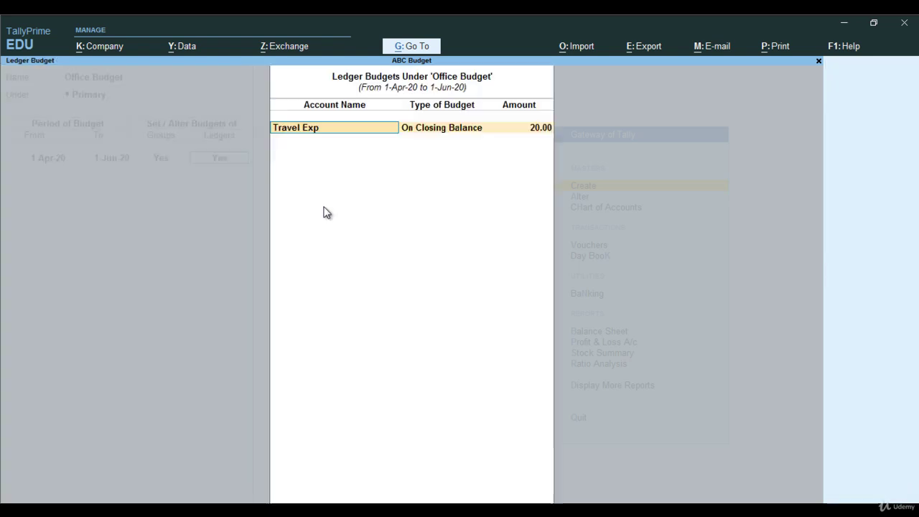
key("Return")
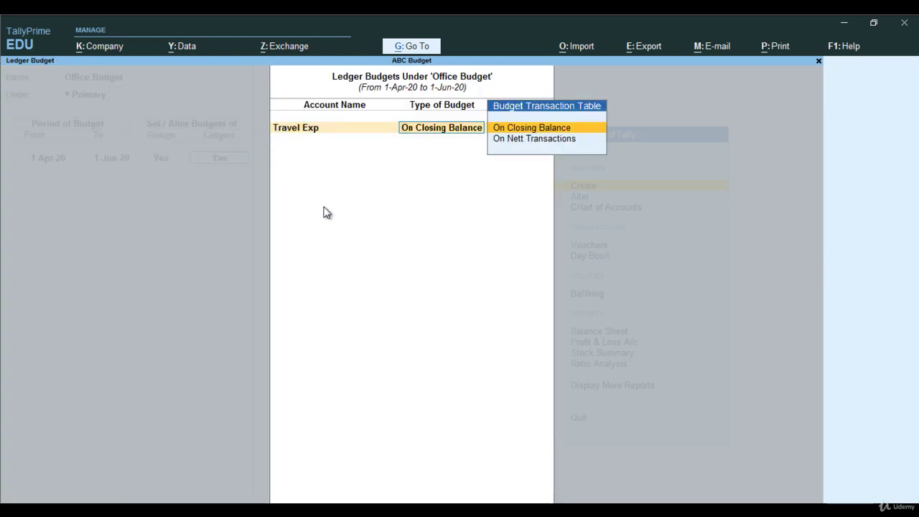
key("Return")
type("2")
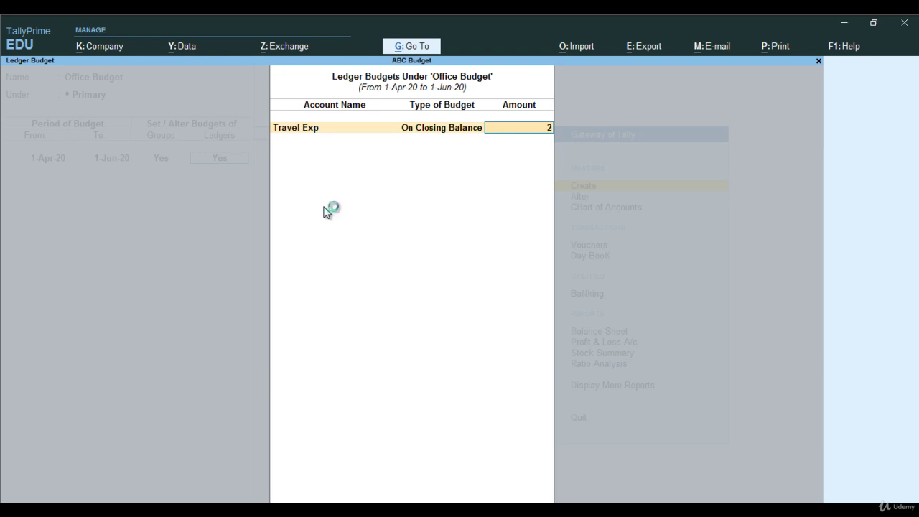
type("0000")
key("Return")
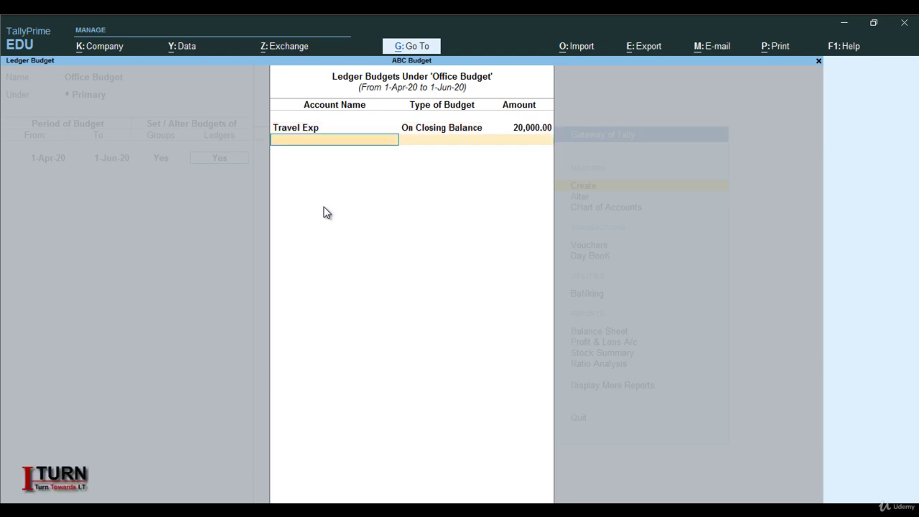
Add Mobile Exp to the ledger budgets at 30000 on closing balance
type("Mob")
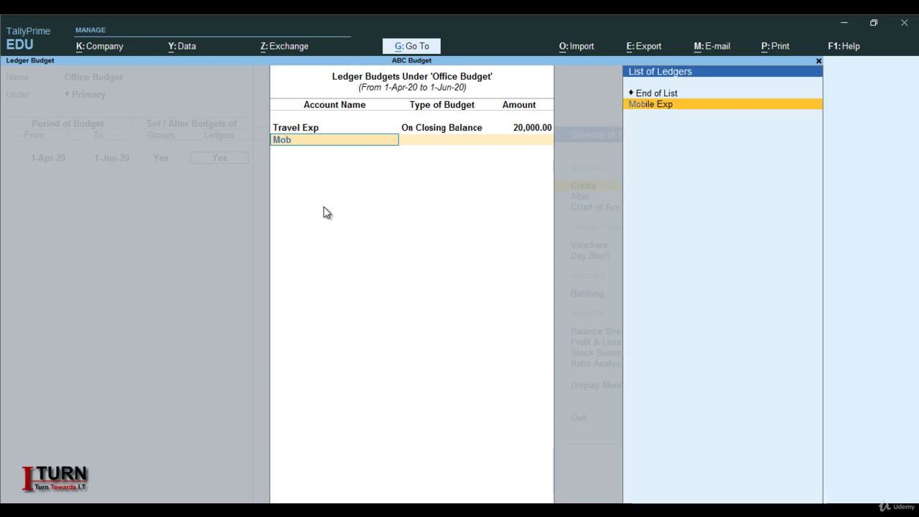
key("Return")
key("Return")
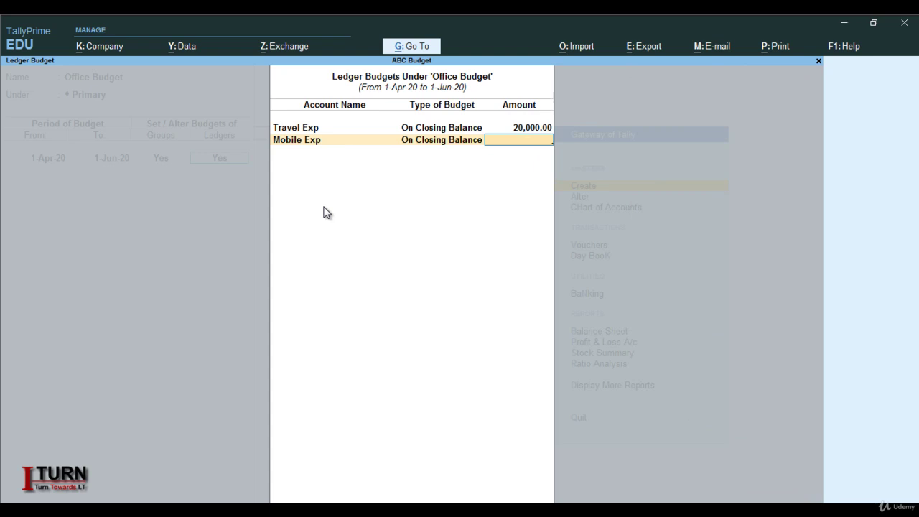
type("30000")
key("Return")
Add Adv Exp to the ledger budgets at 30000 on closing balance
type("Ad")
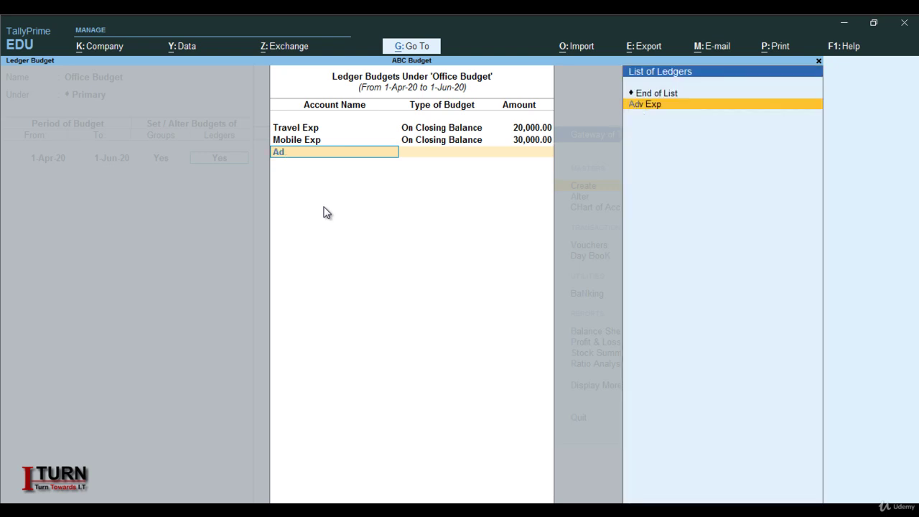
key("Return")
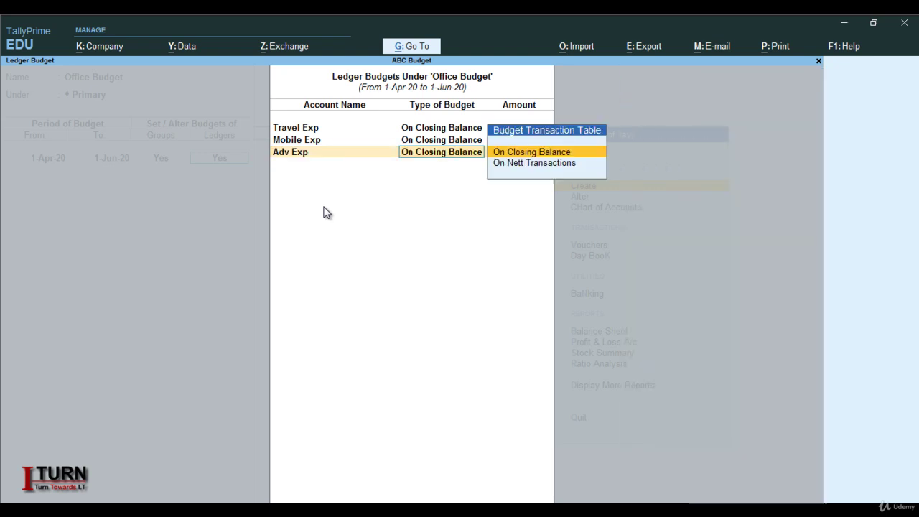
key("Return")
type("3")
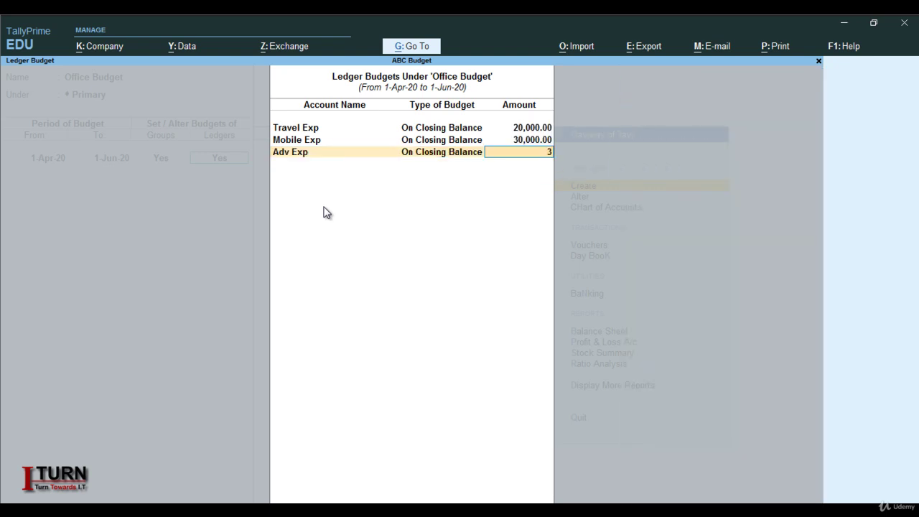
type("0000")
key("Return")
Finish the ledger budget list, save the Office Budget without further periods, and return to the Gateway of Tally
key("Return")
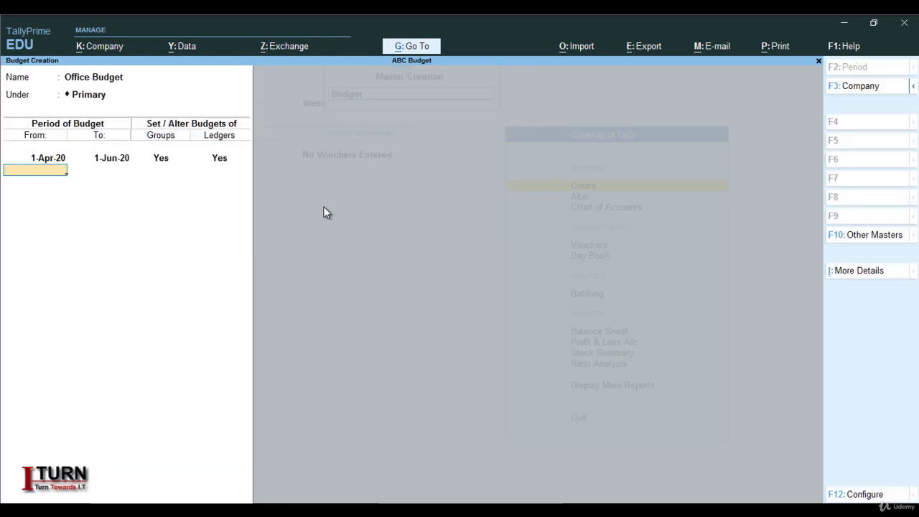
key("Return")
key("Return")
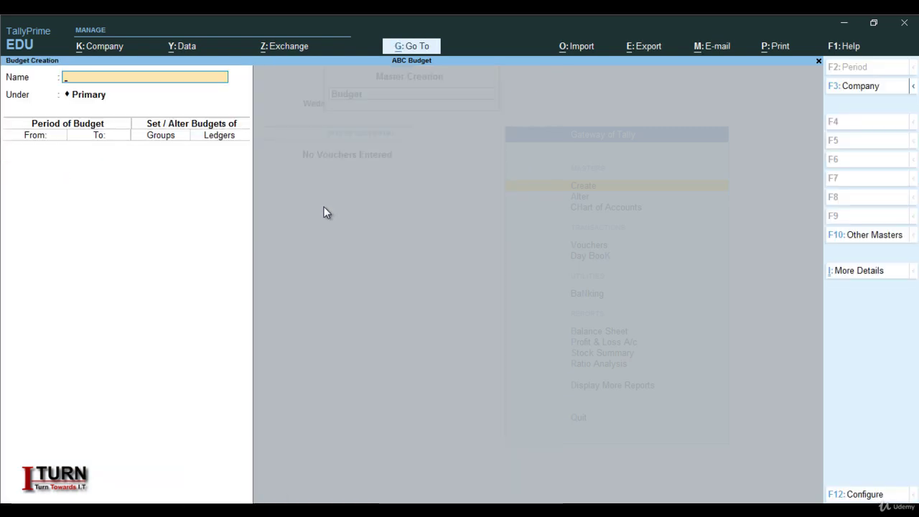
key("Escape")
key("Return")
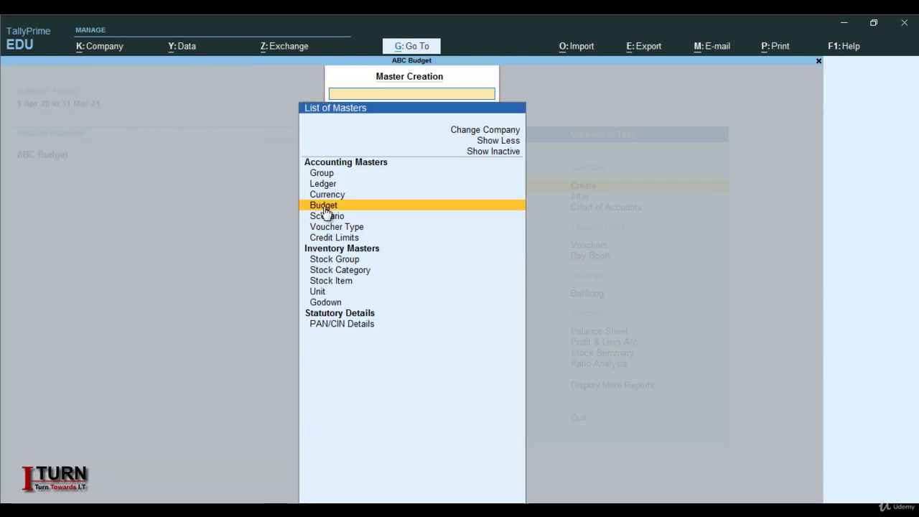
key("Escape")
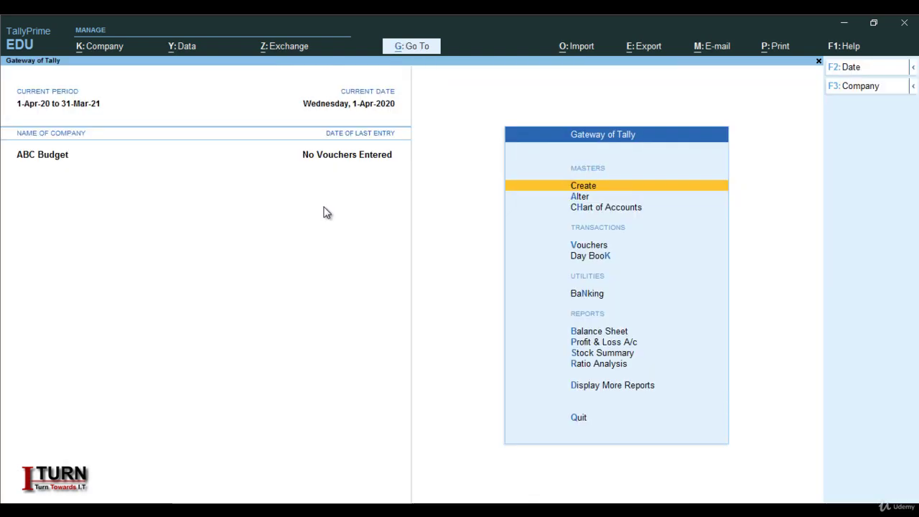
Start a payment voucher dated 1-Apr-20 and debit Travel Exp with 10000
key("Down")
key("Down")
key("Down")
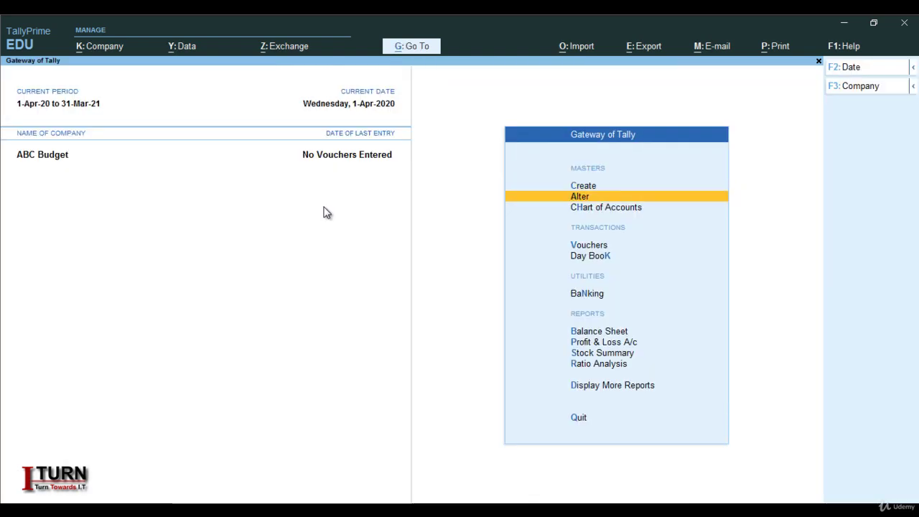
key("Return")
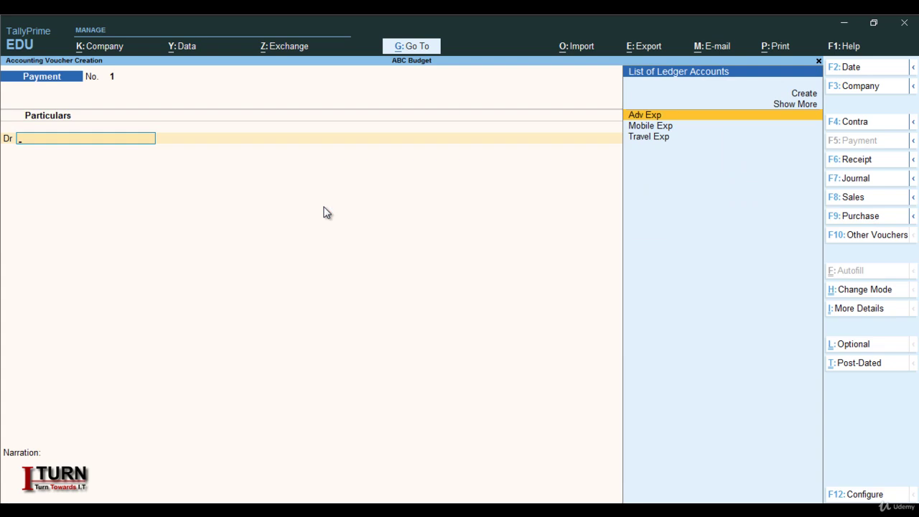
key("Down")
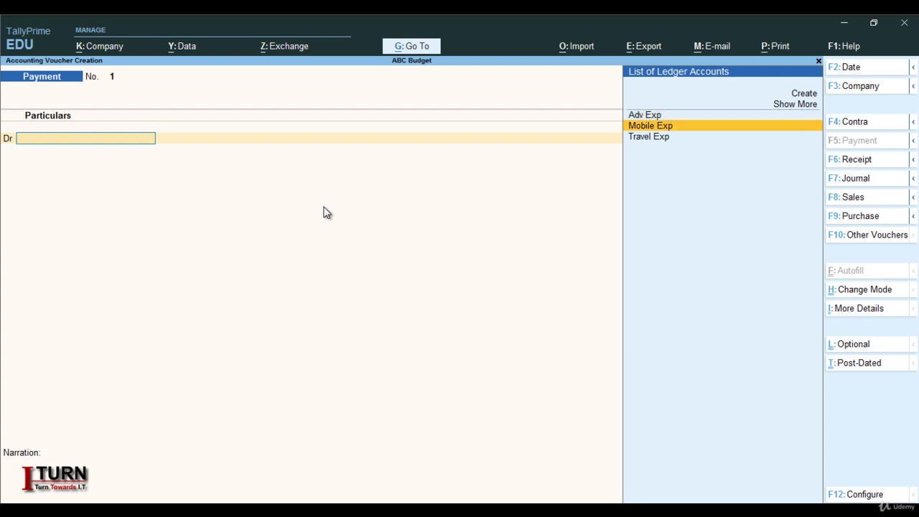
key("Down")
key("Return")
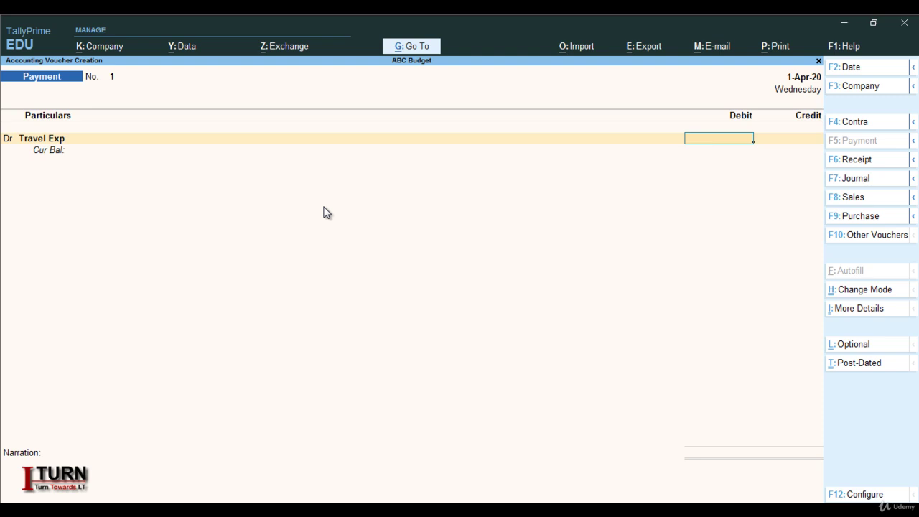
type("10000")
key("Return")
key("Return")
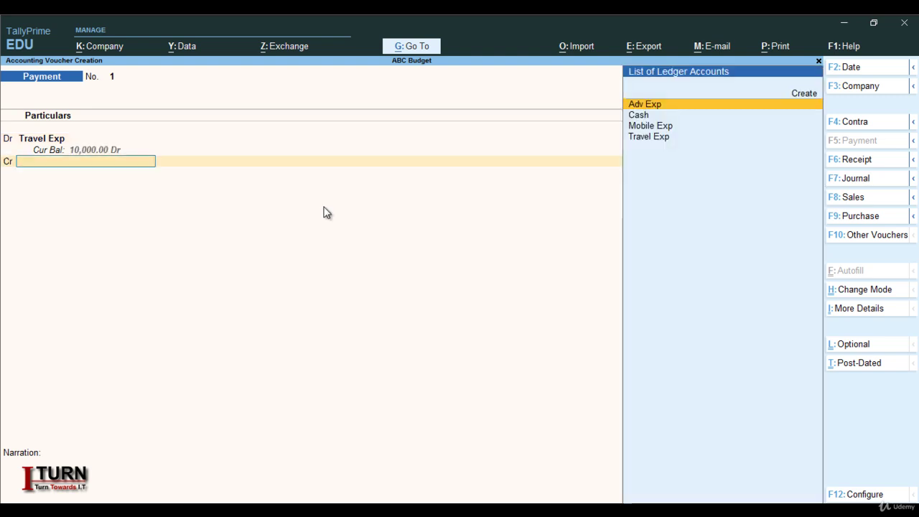
Credit Cash with 10,000 in the Travel Exp payment and save the voucher without a narration
key("Down")
key("Return")
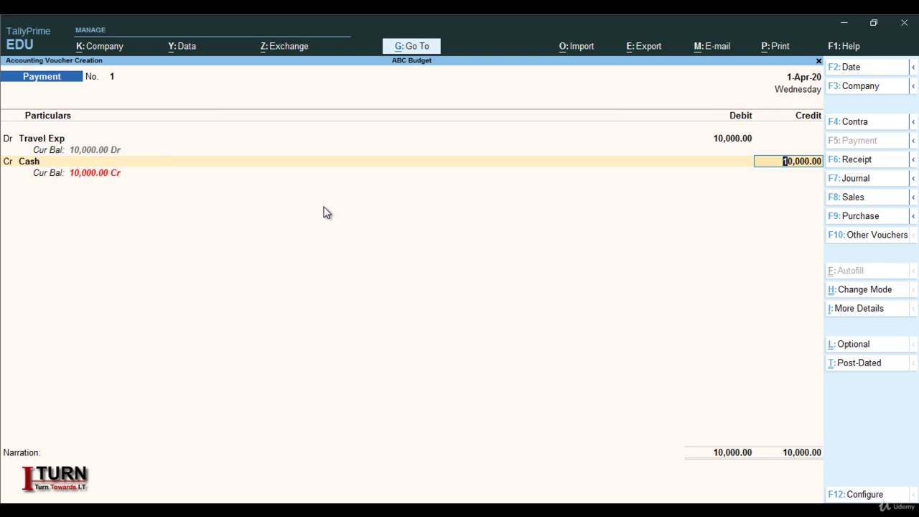
key("Return")
key("Return")
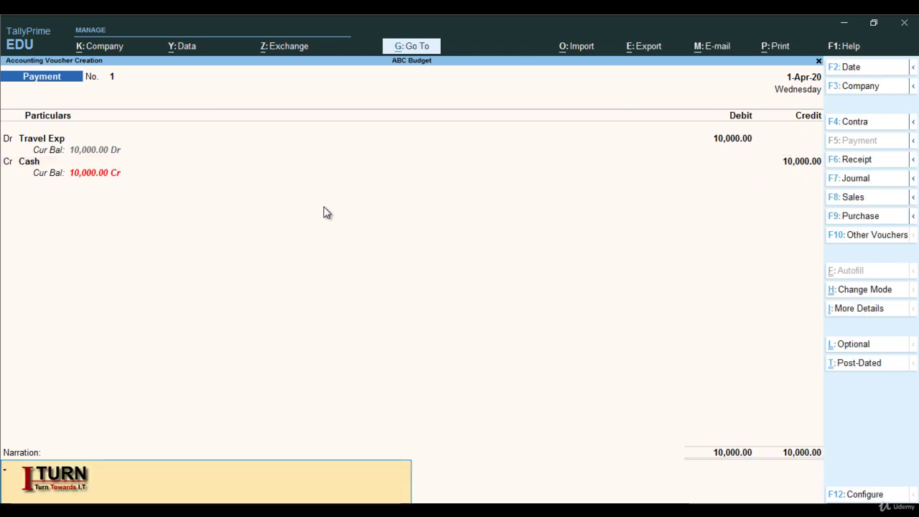
key("Return")
key("Return")
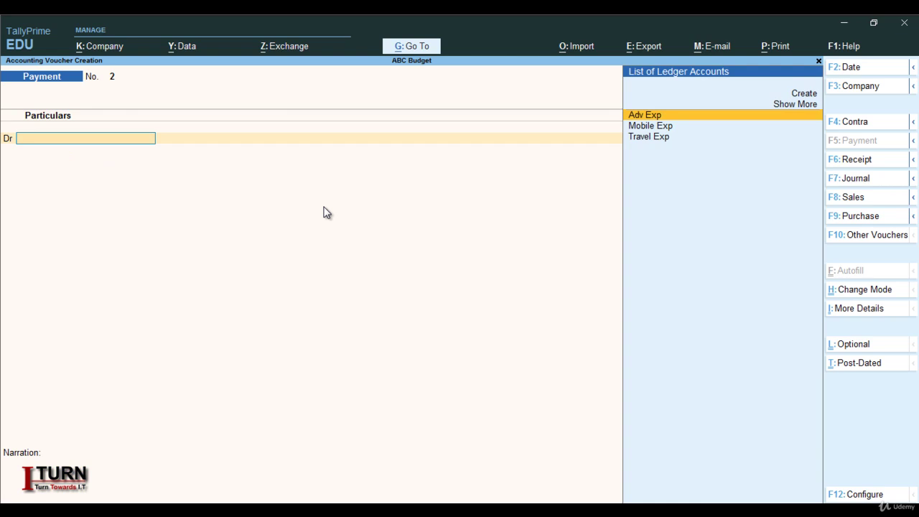
Record a second payment voucher debiting Mobile Exp and crediting Cash with 20000, without a narration
key("Down")
key("Return")
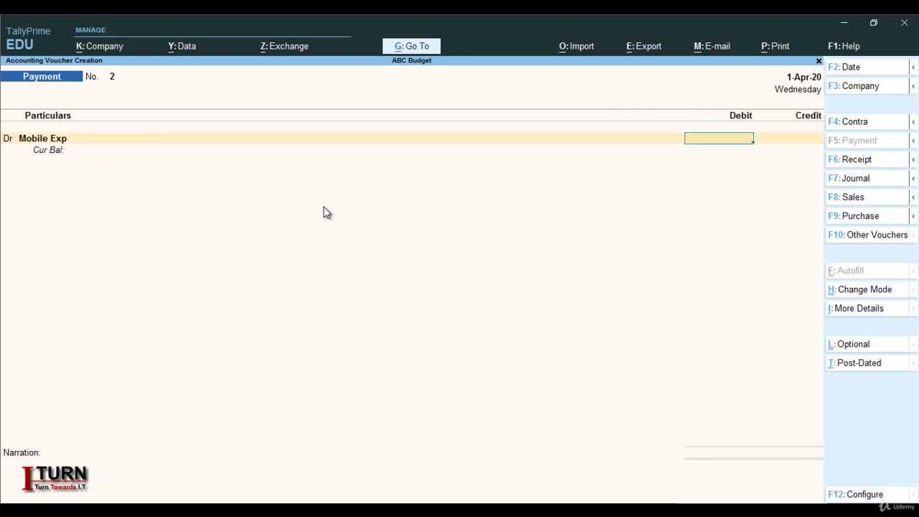
type("1")
type("20000")
key("Return")
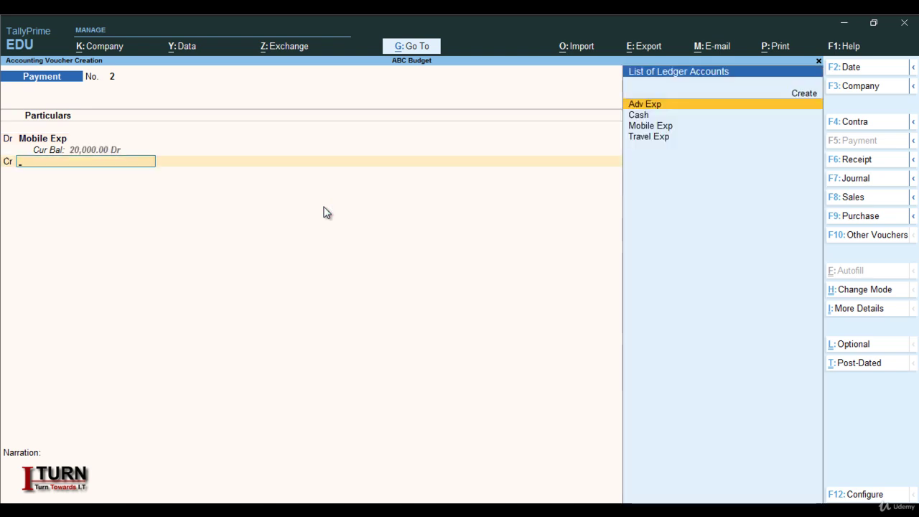
type("c")
key("Return")
key("Return")
key("Return")
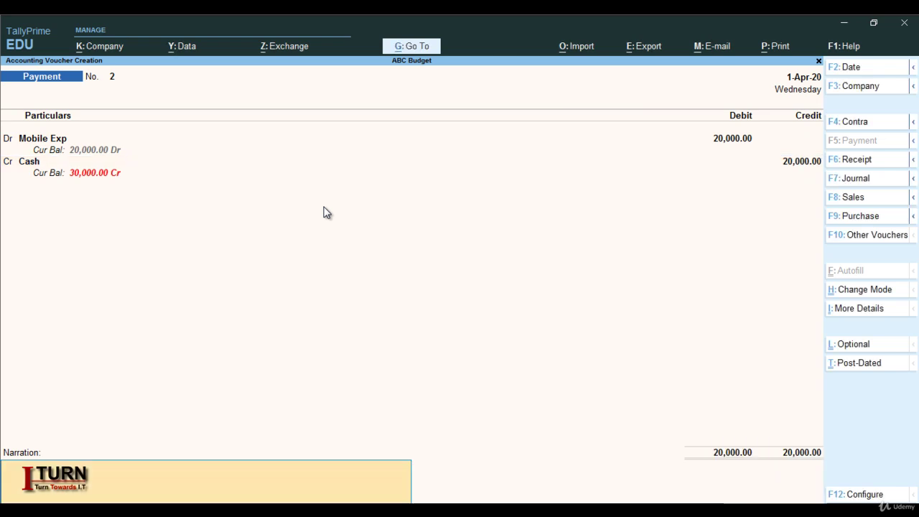
key("Return")
key("Return")
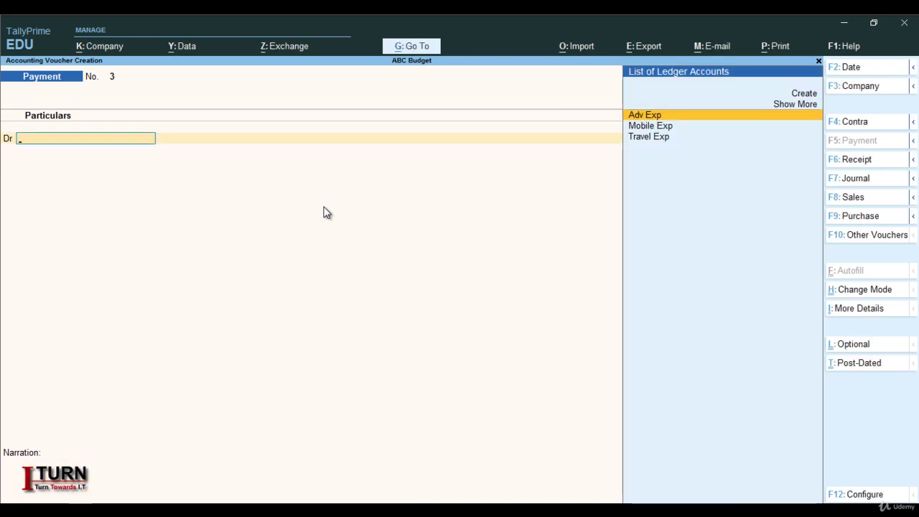
Record a third payment voucher debiting Adv Exp and crediting Cash with 25000, without a narration
key("Return")
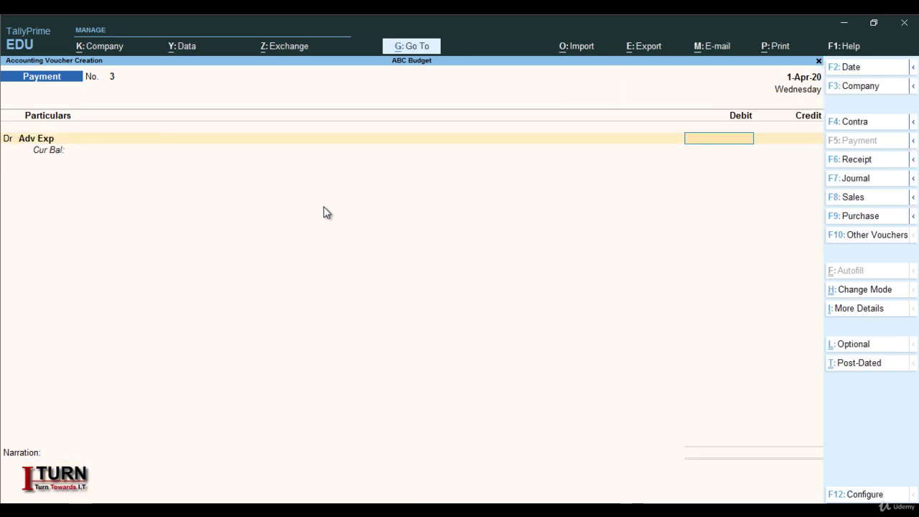
type("25000")
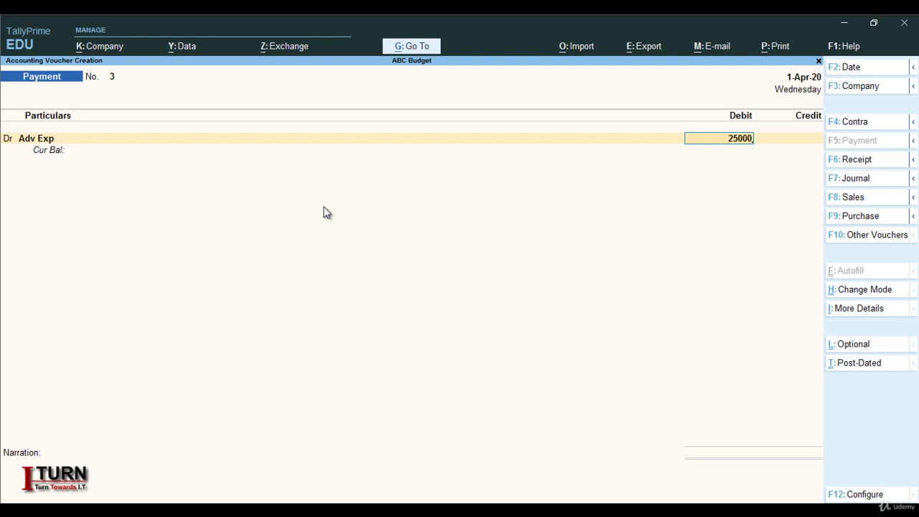
key("Return")
key("Down")
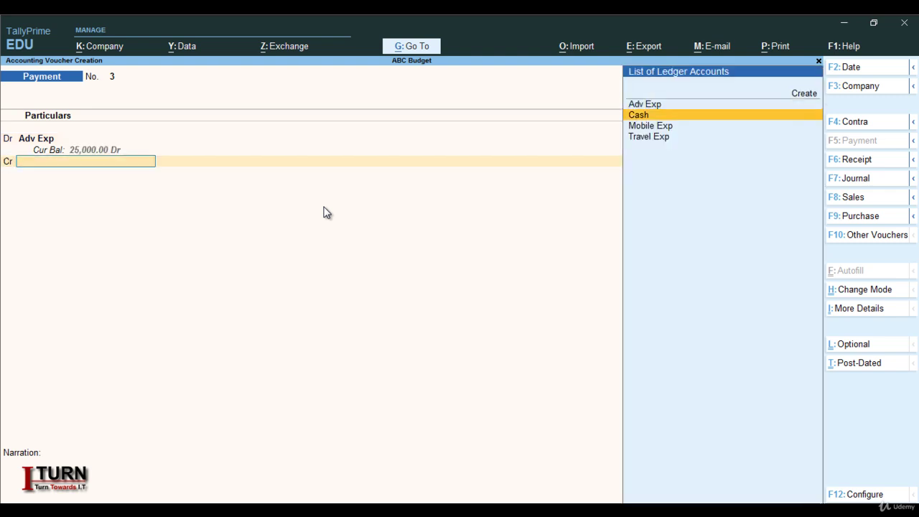
key("Return")
key("Return")
key("Return")
key("Return")
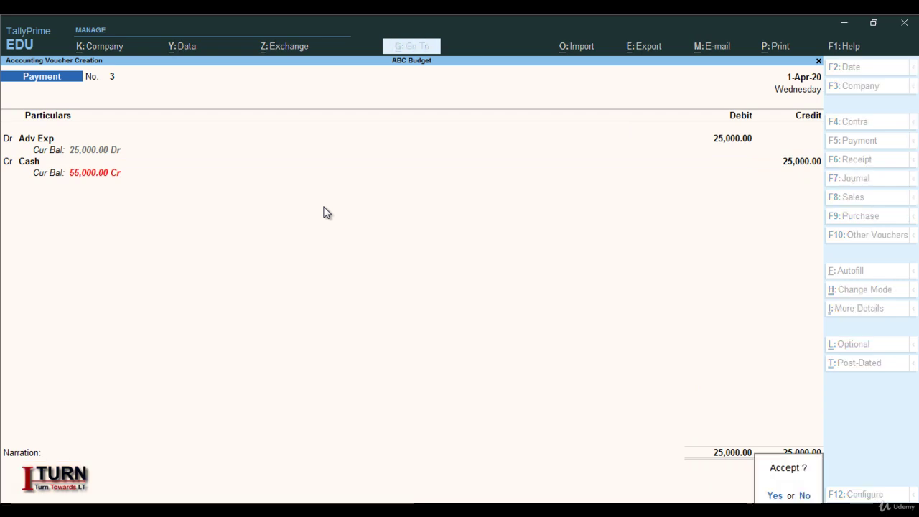
key("Return")
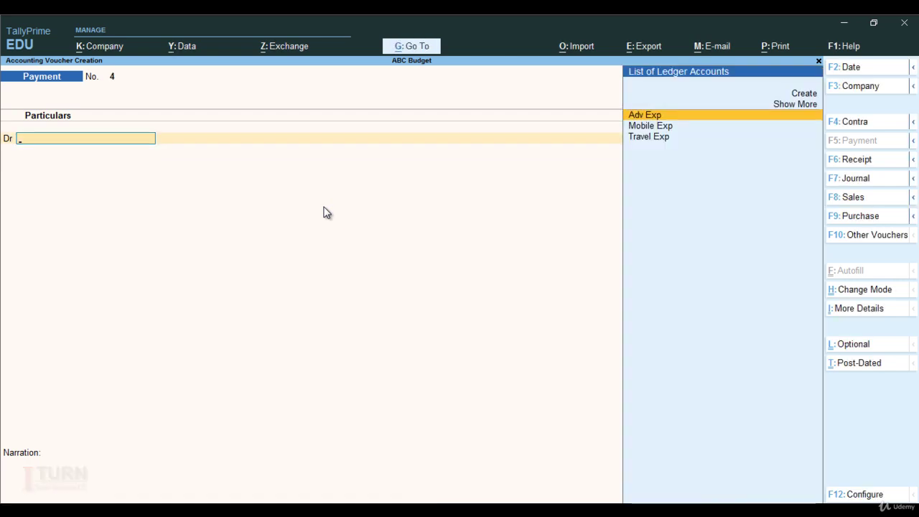
Leave voucher entry and open the Trial Balance report down to the Indirect Expenses group summary
key("Escape")
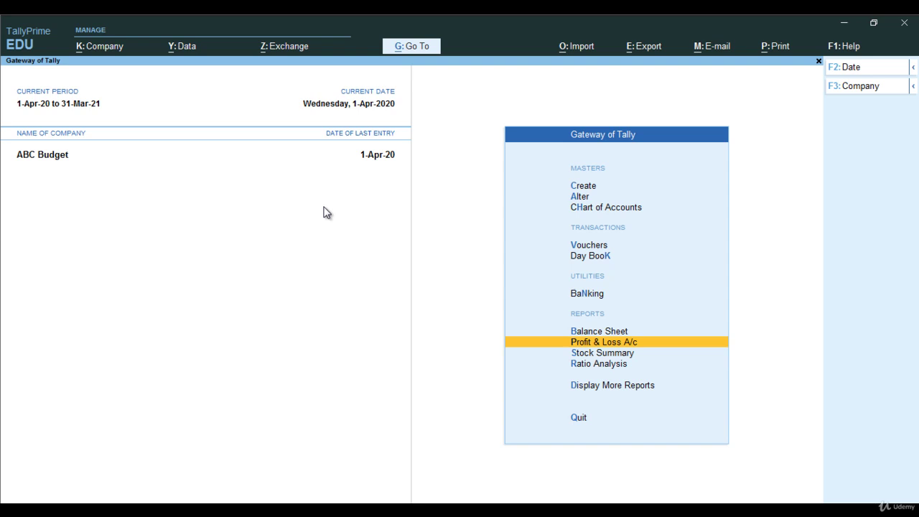
key("Down")
key("Down")
key("Down")
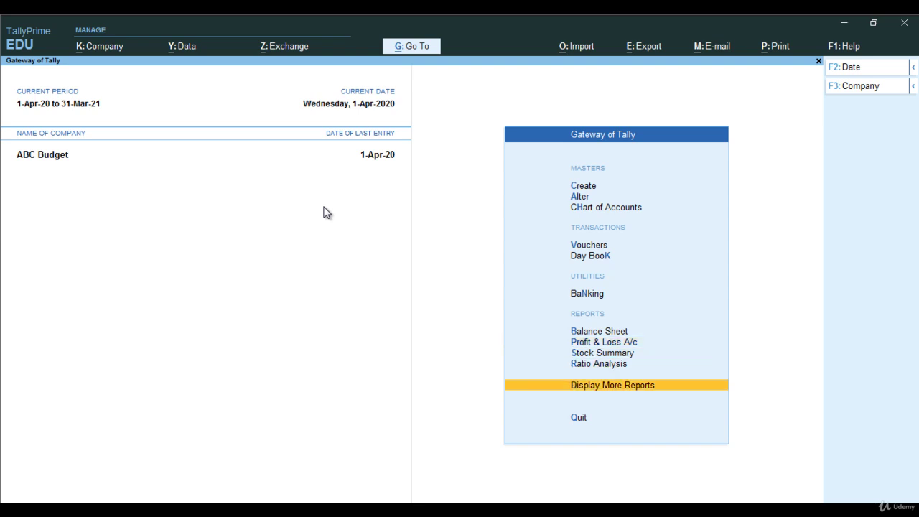
key("Return")
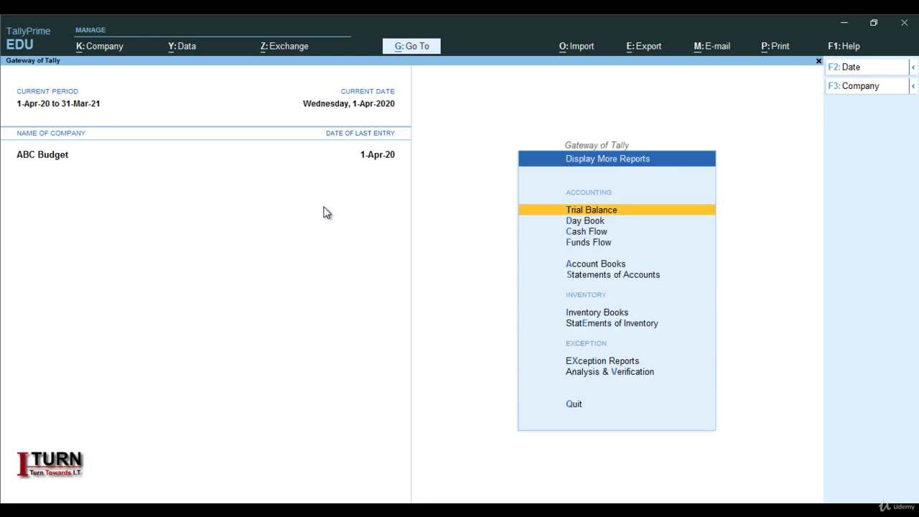
key("Return")
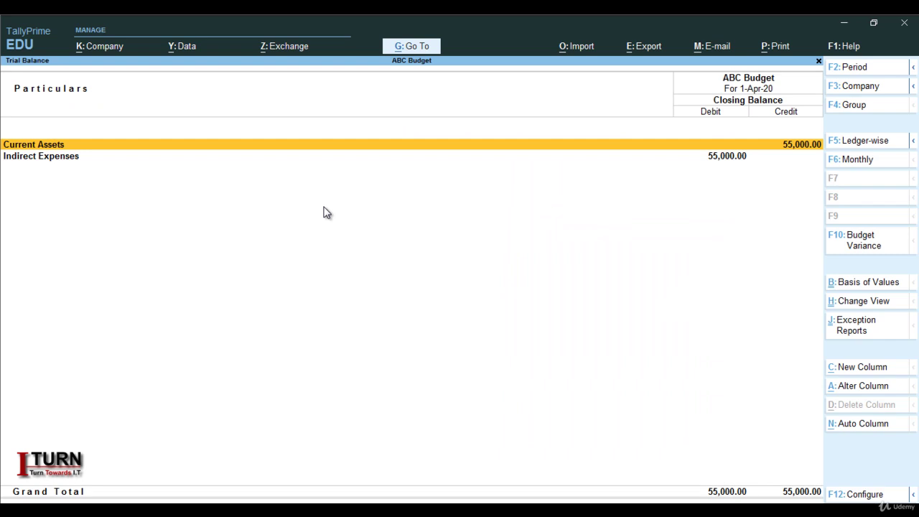
key("Down")
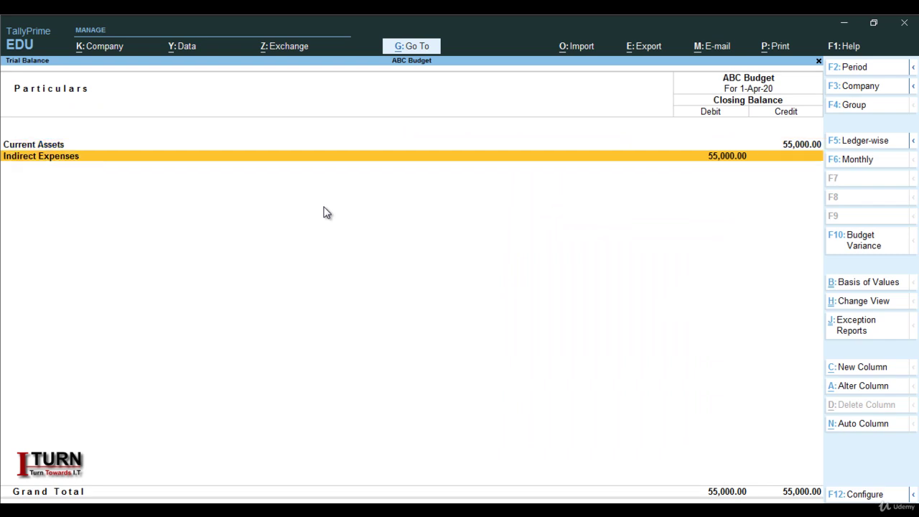
key("Return")
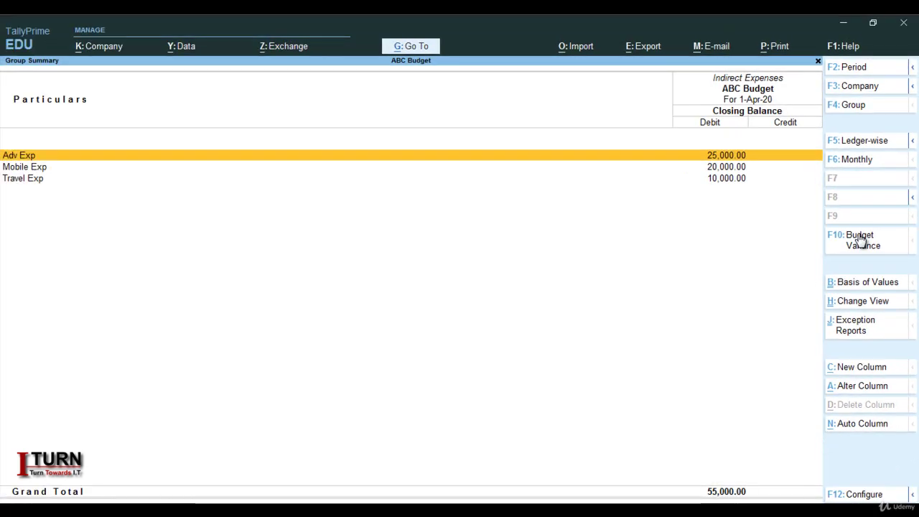
Compare the Indirect Expenses ledgers with Office Budget in a budget variance analysis, and return to the list of further reports
left_click(860, 241)
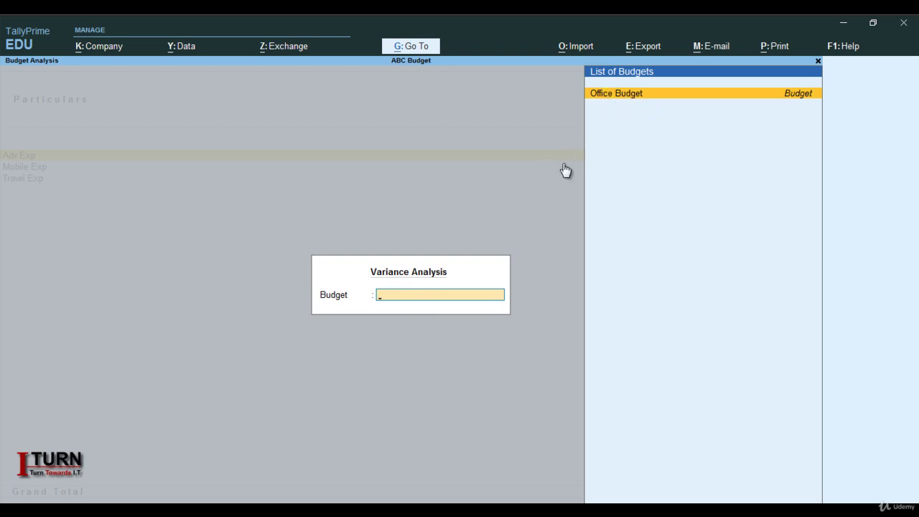
key("Return")
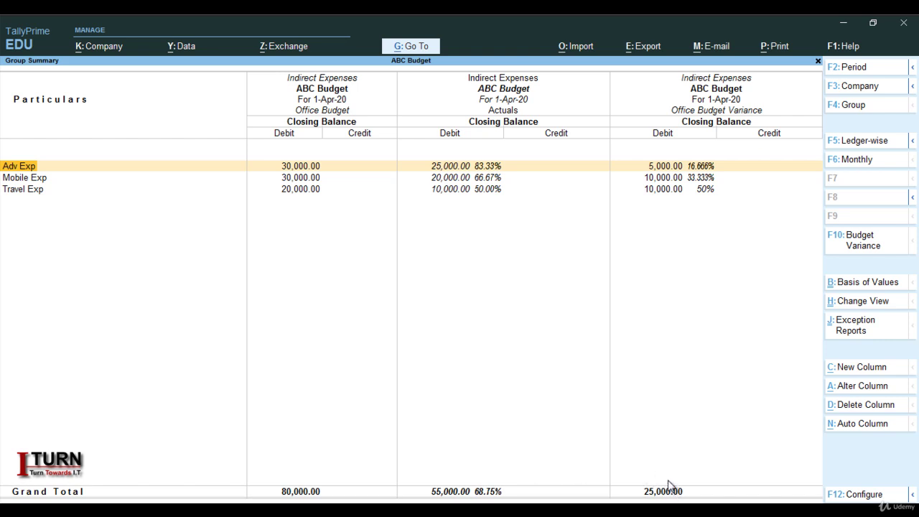
key("Escape")
key("Escape")
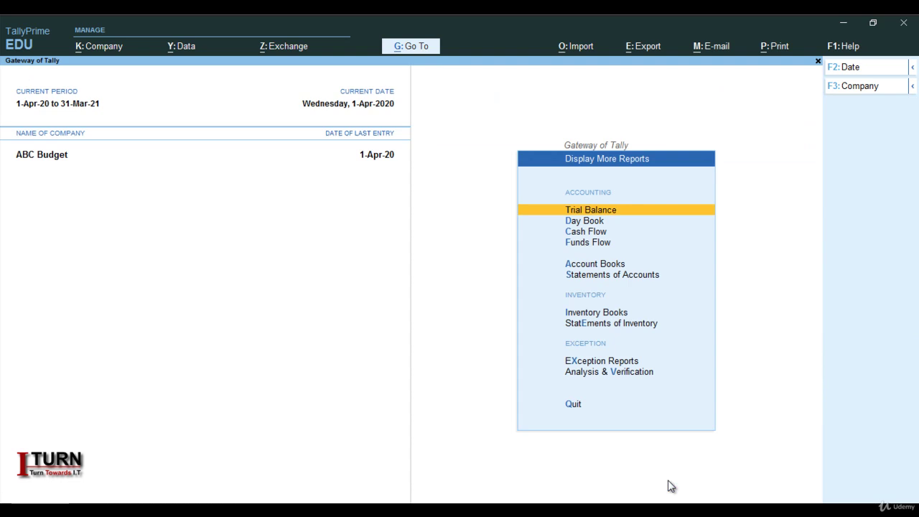